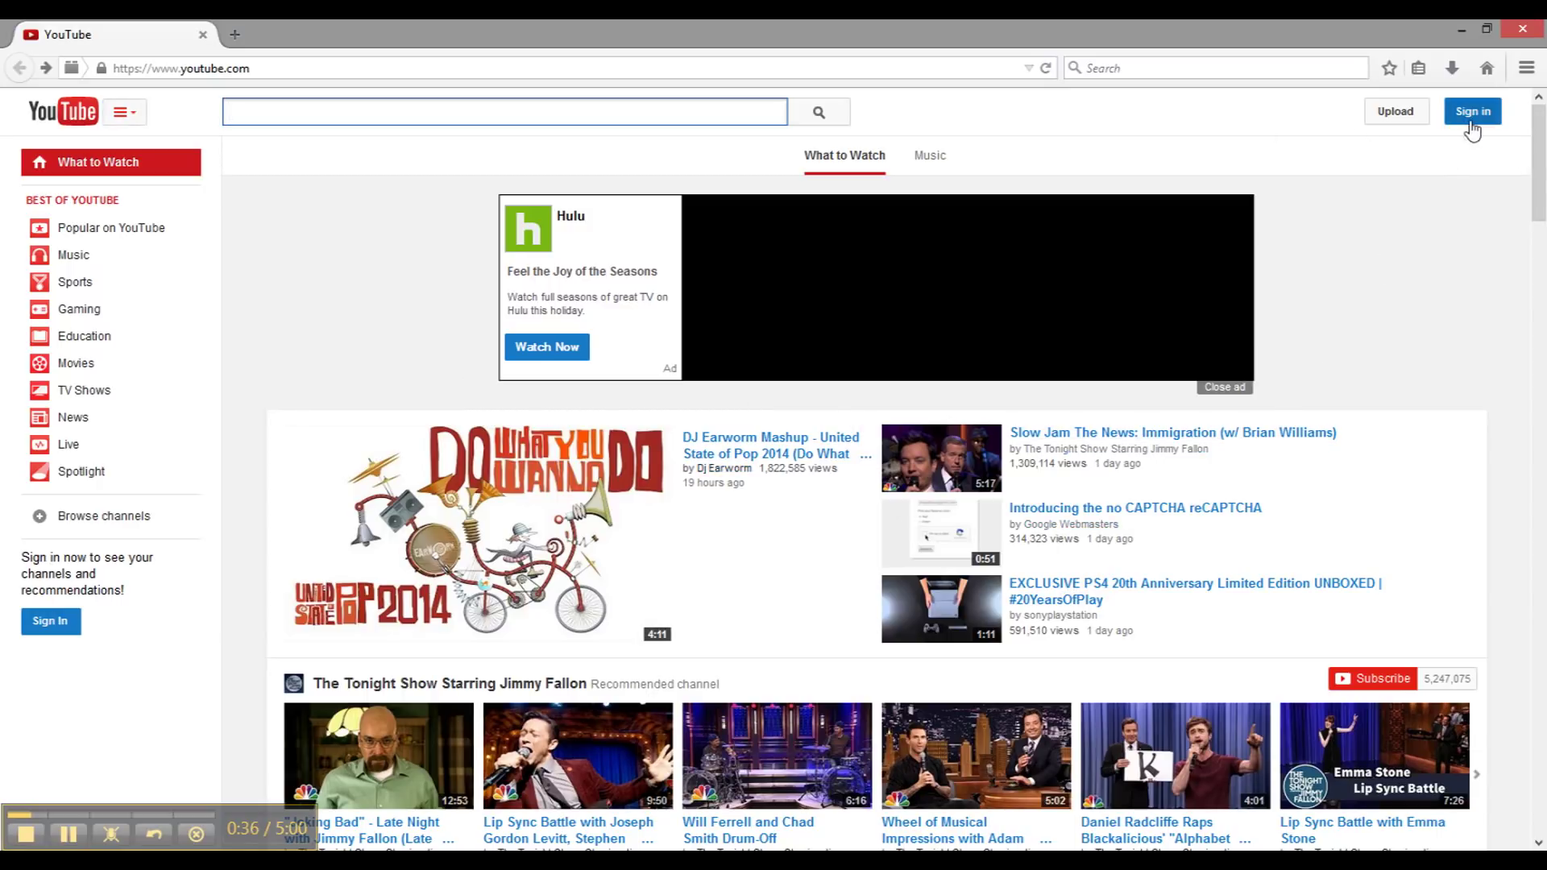
- From Sign in, start a new Google account with first and last names, requesting a new Gmail address
{"action": "left_click", "coordinate": [1472, 111]}
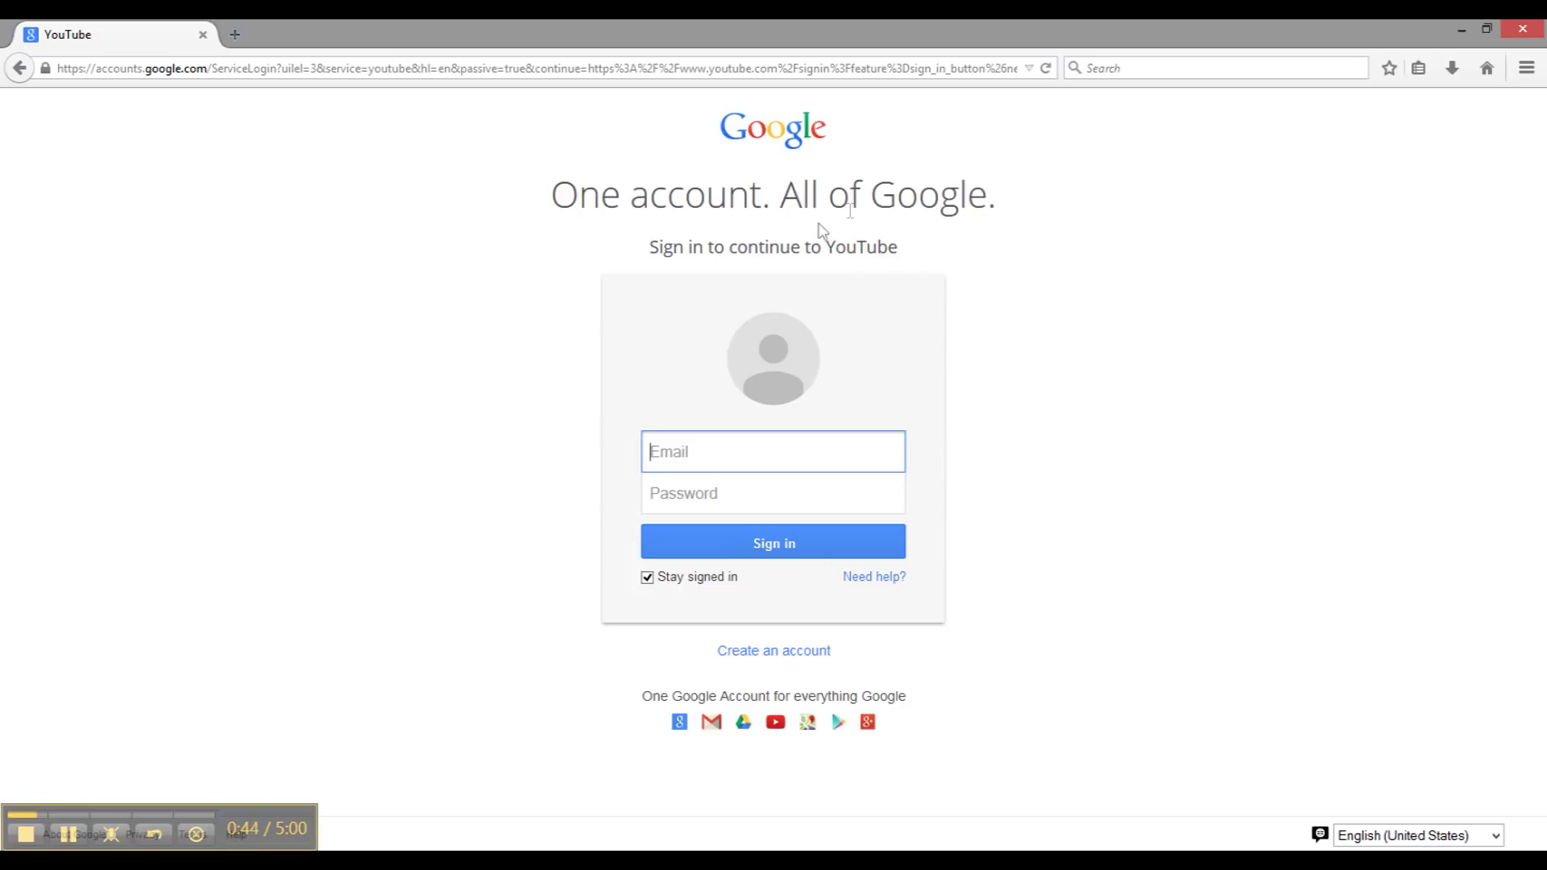
{"action": "left_click", "coordinate": [769, 653]}
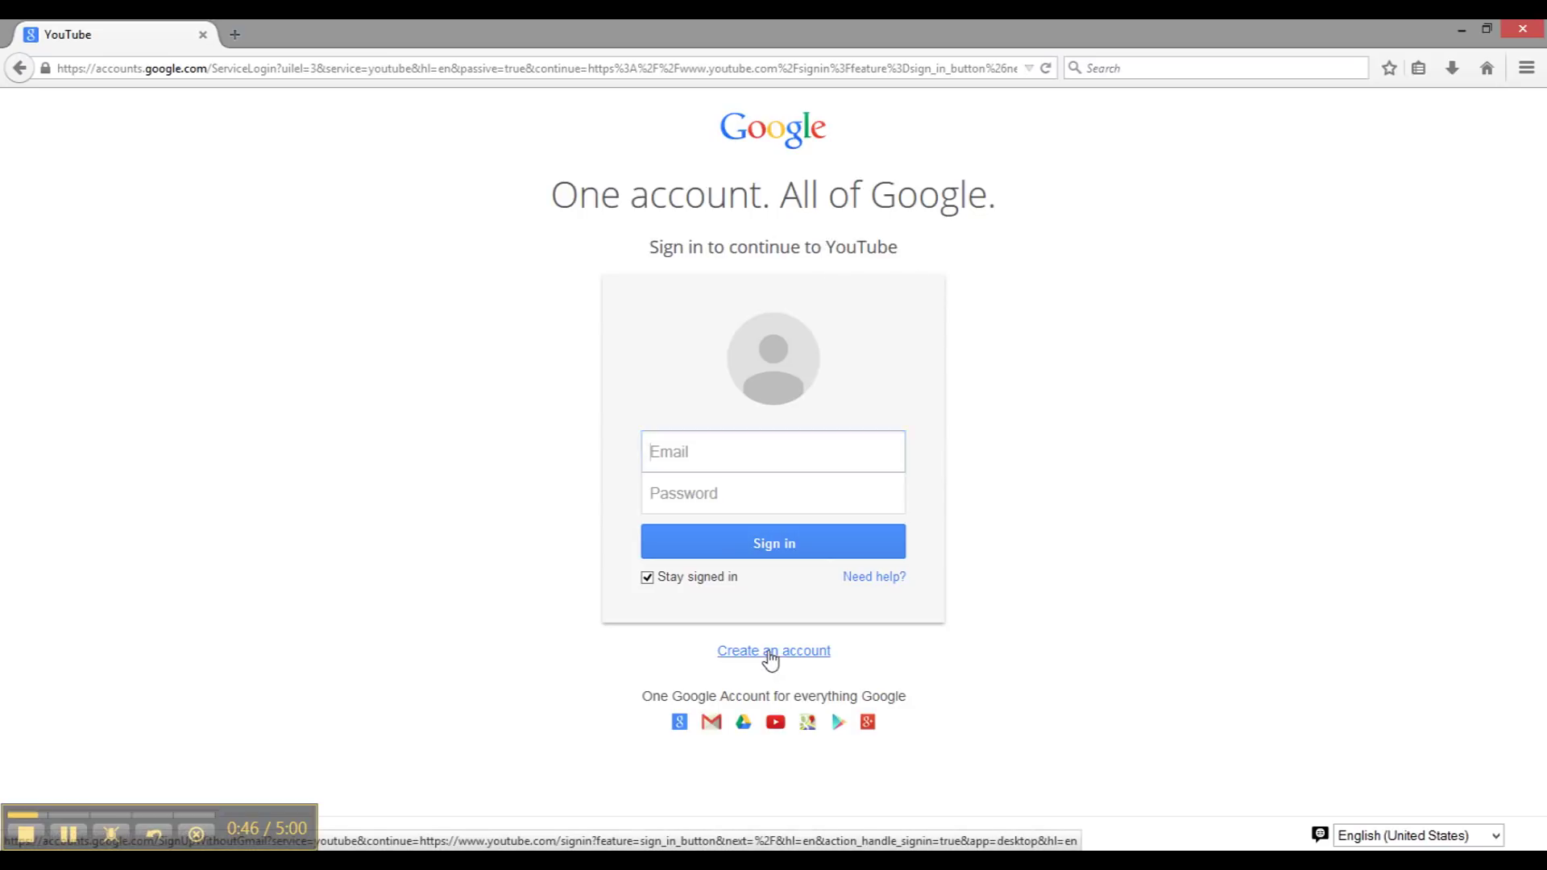
{"action": "left_click", "coordinate": [968, 347]}
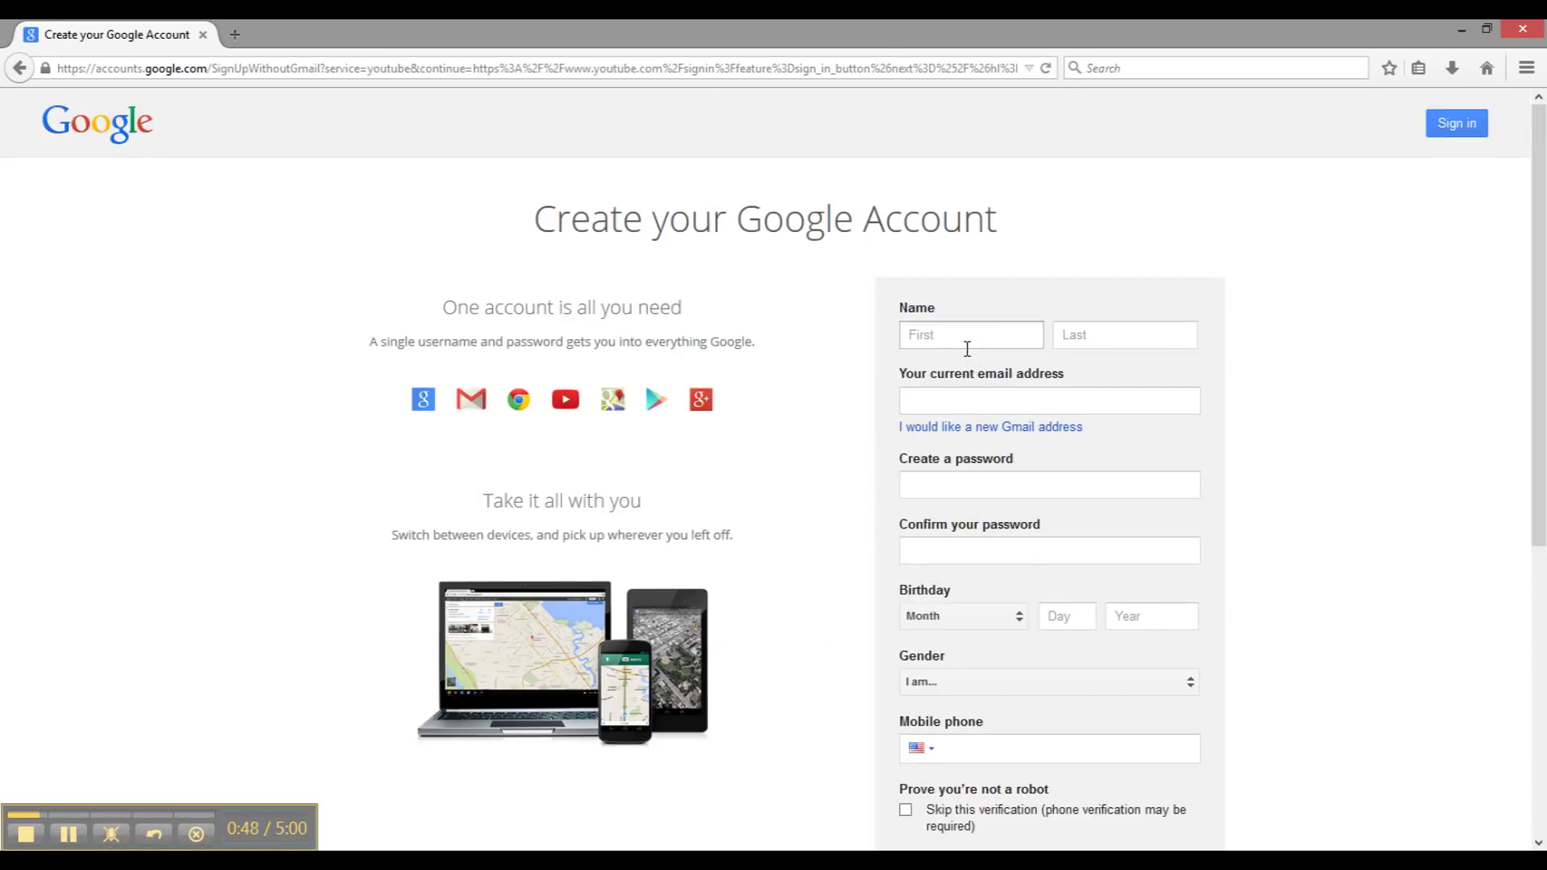
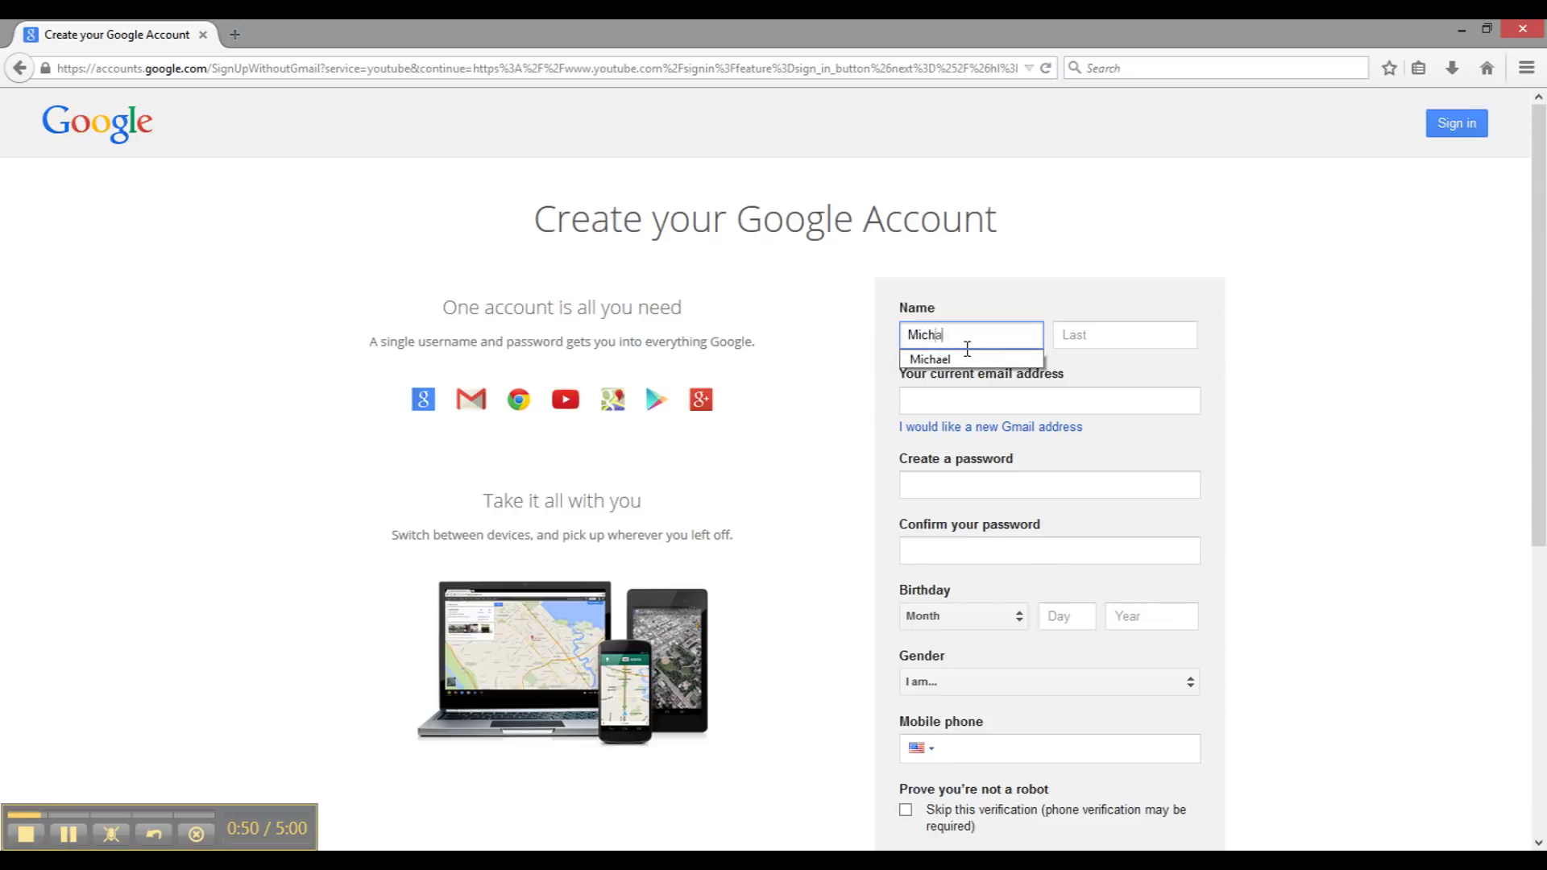
{"action": "key", "text": "Tab"}
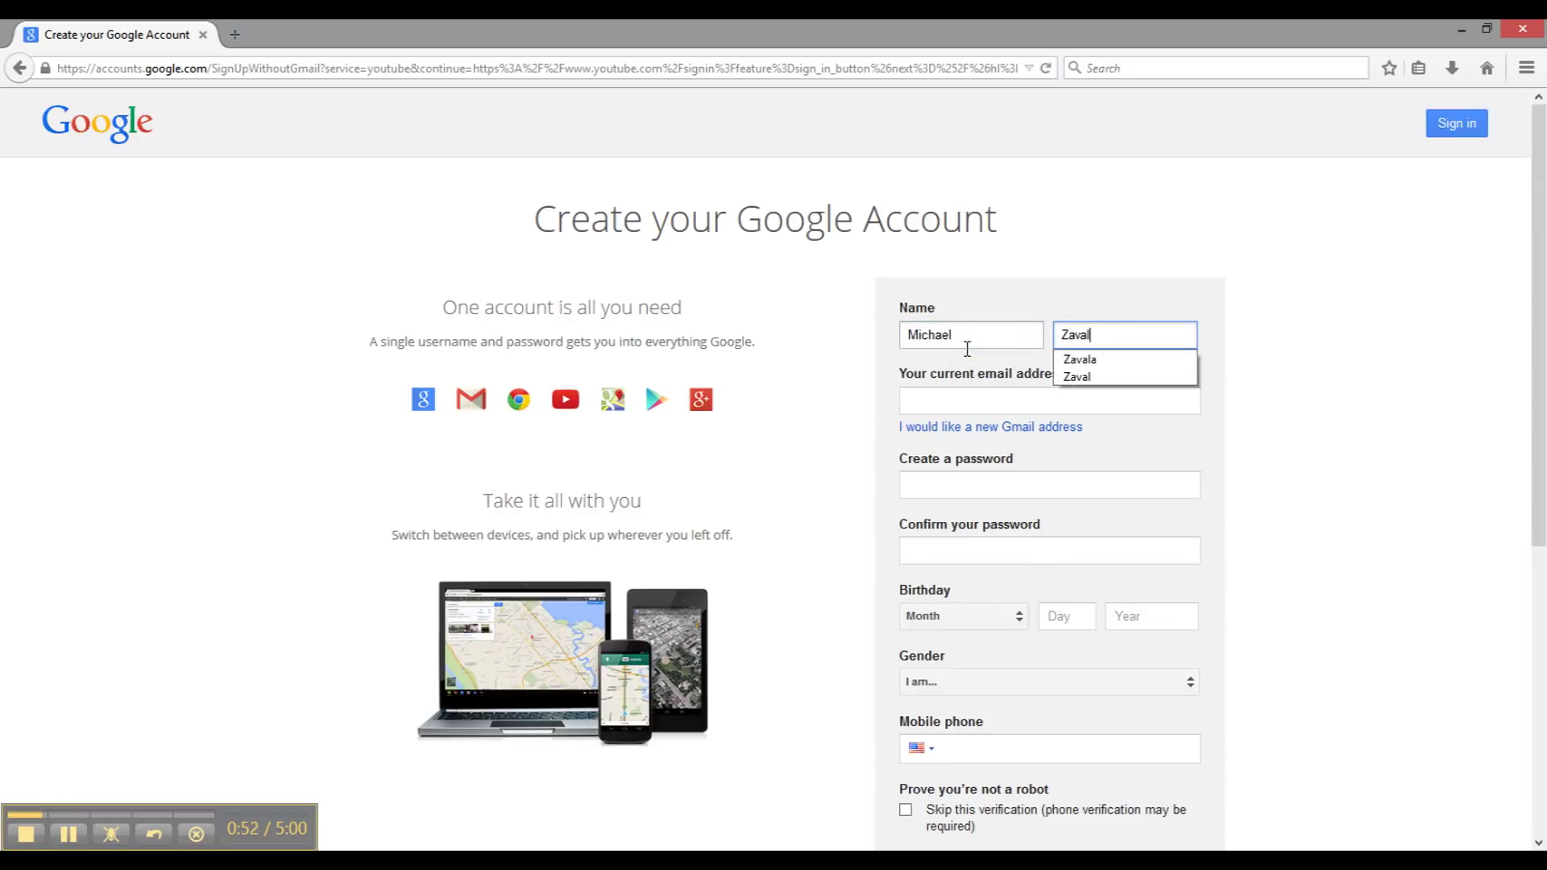
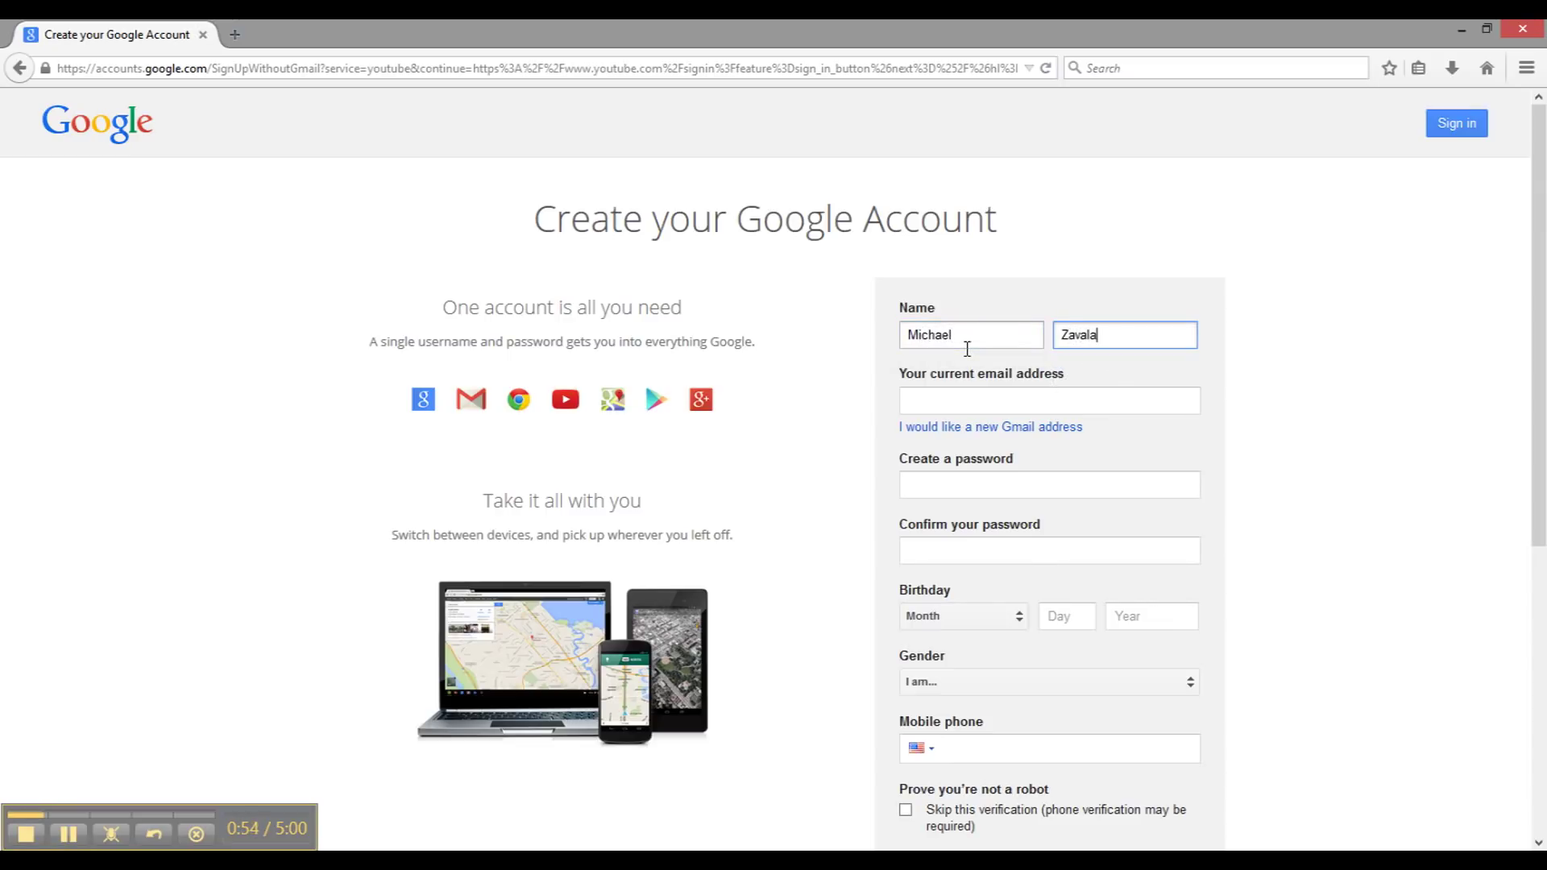
{"action": "left_click", "coordinate": [953, 404]}
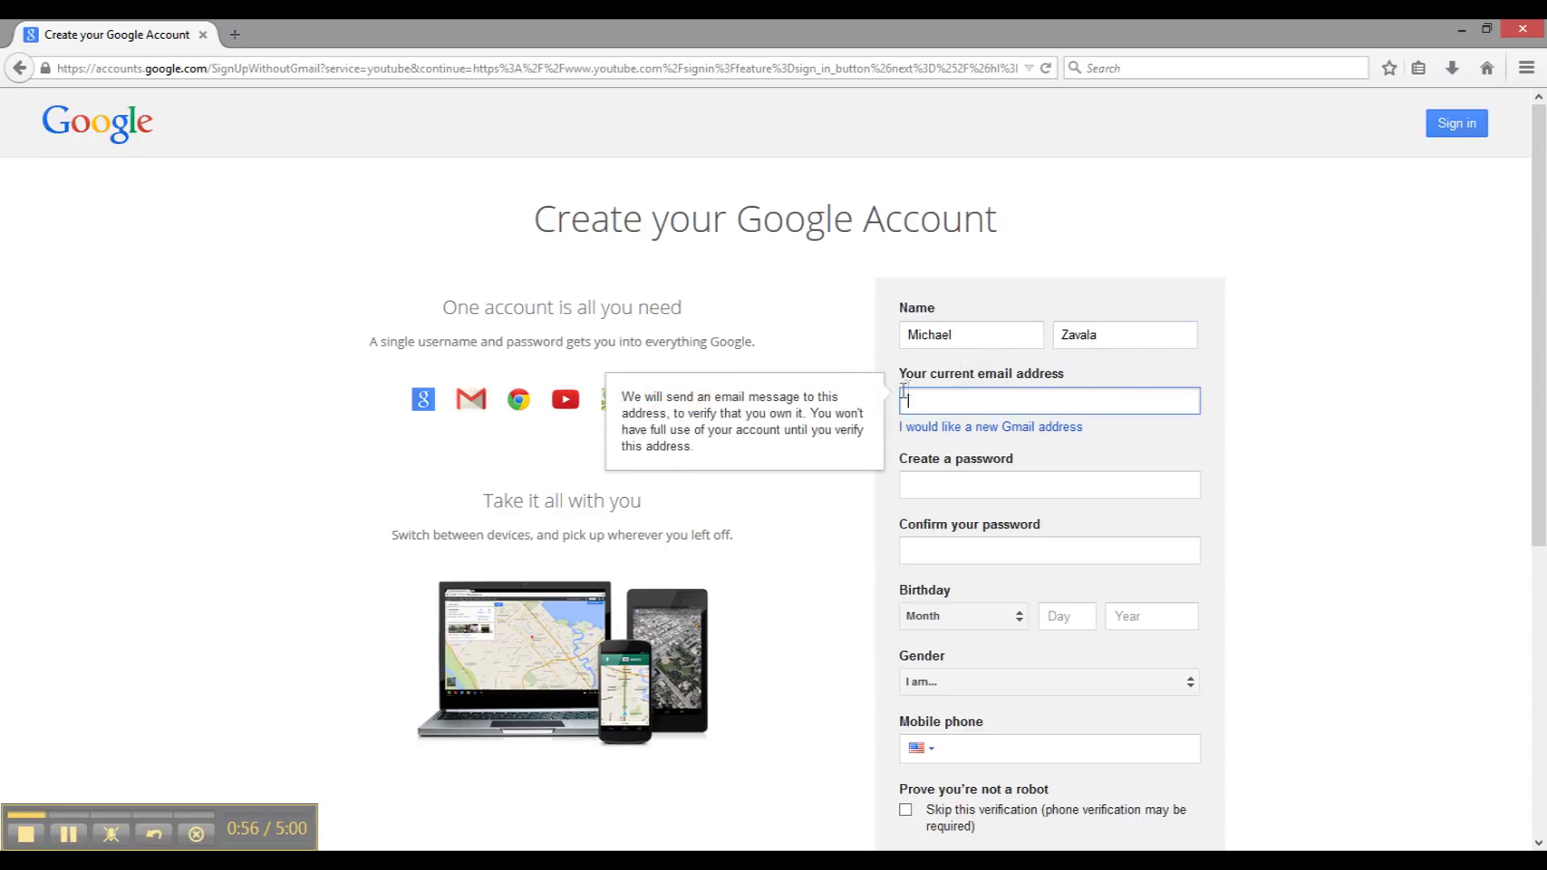
{"action": "left_click", "coordinate": [1004, 427]}
- Enter and double-check the desired Gmail username on the sign-up form
{"action": "left_click", "coordinate": [1043, 402]}
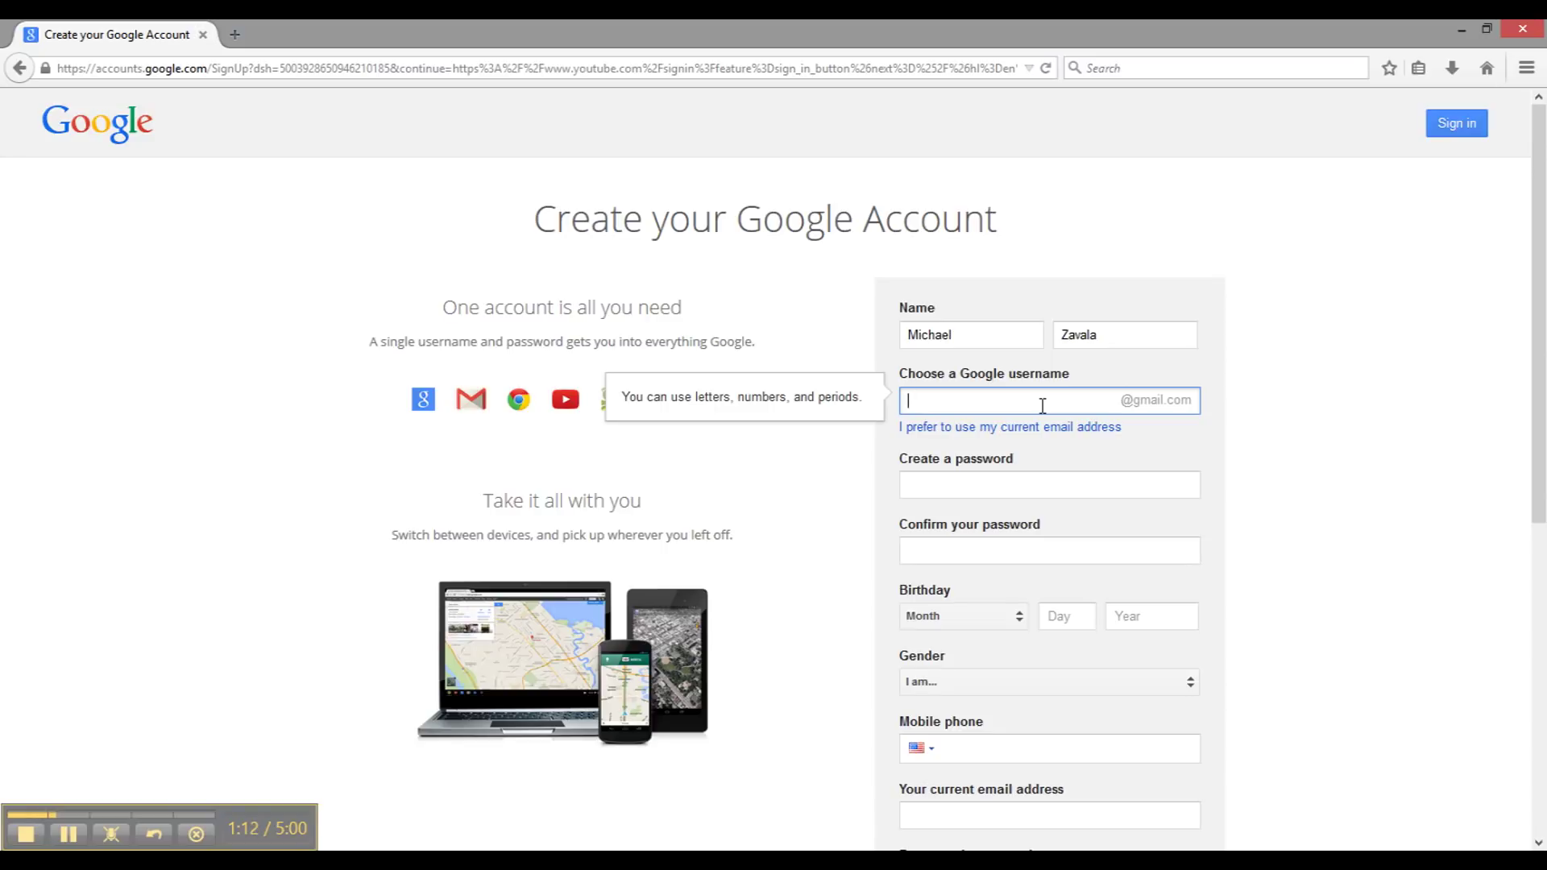
{"action": "left_click", "coordinate": [1175, 448]}
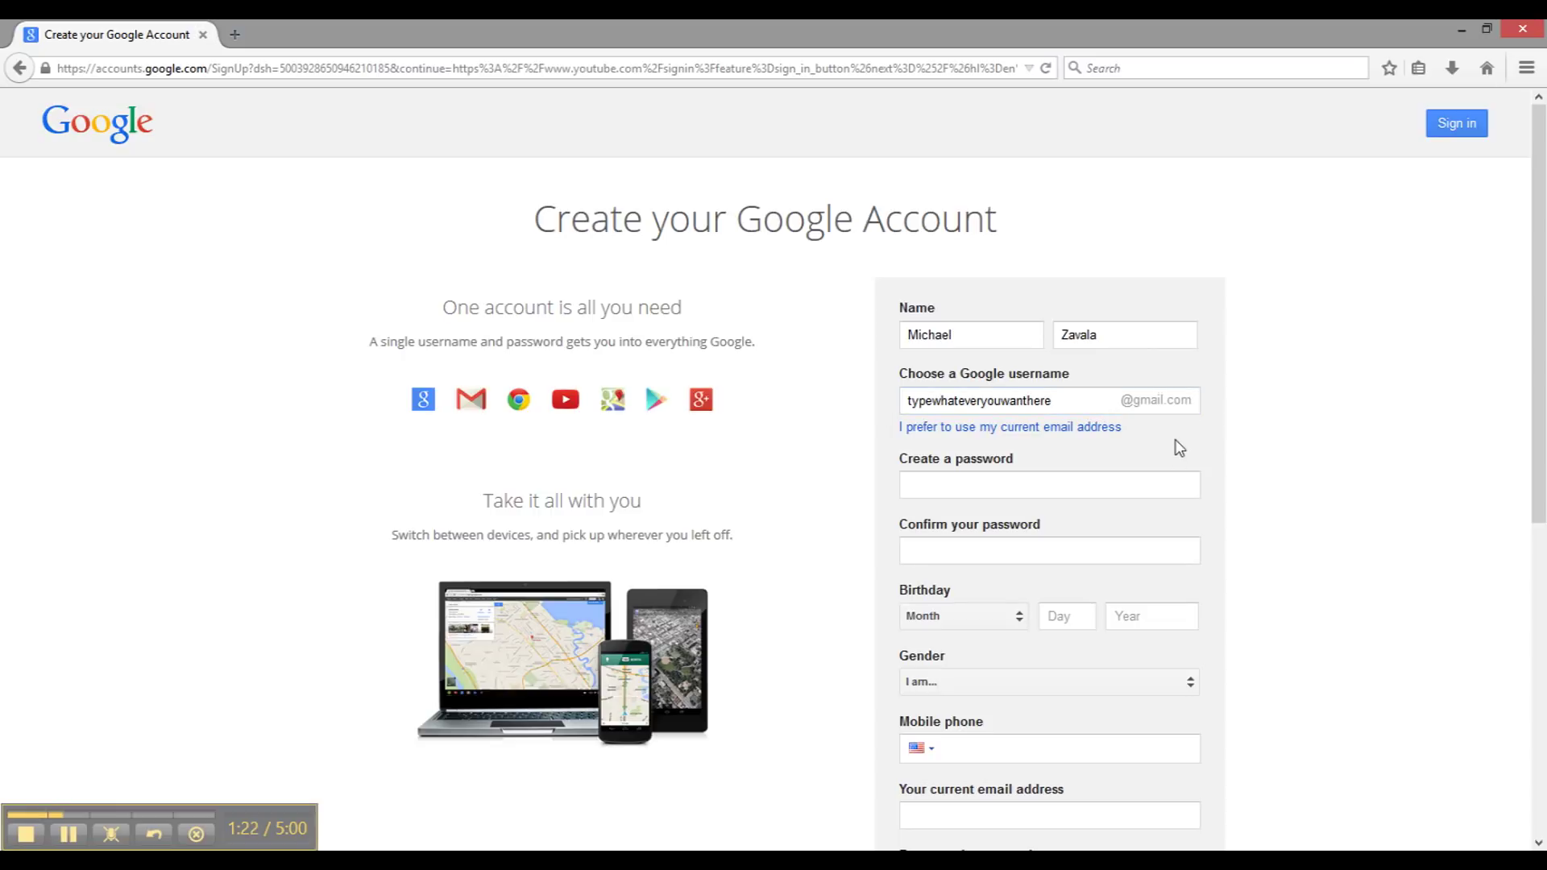
{"action": "left_click", "coordinate": [1071, 399]}
{"action": "left_click", "coordinate": [1143, 433]}
{"action": "left_click_drag", "start_coordinate": [906, 400], "coordinate": [1077, 408]}
{"action": "left_click", "coordinate": [1170, 459]}
{"action": "left_click", "coordinate": [1060, 483]}
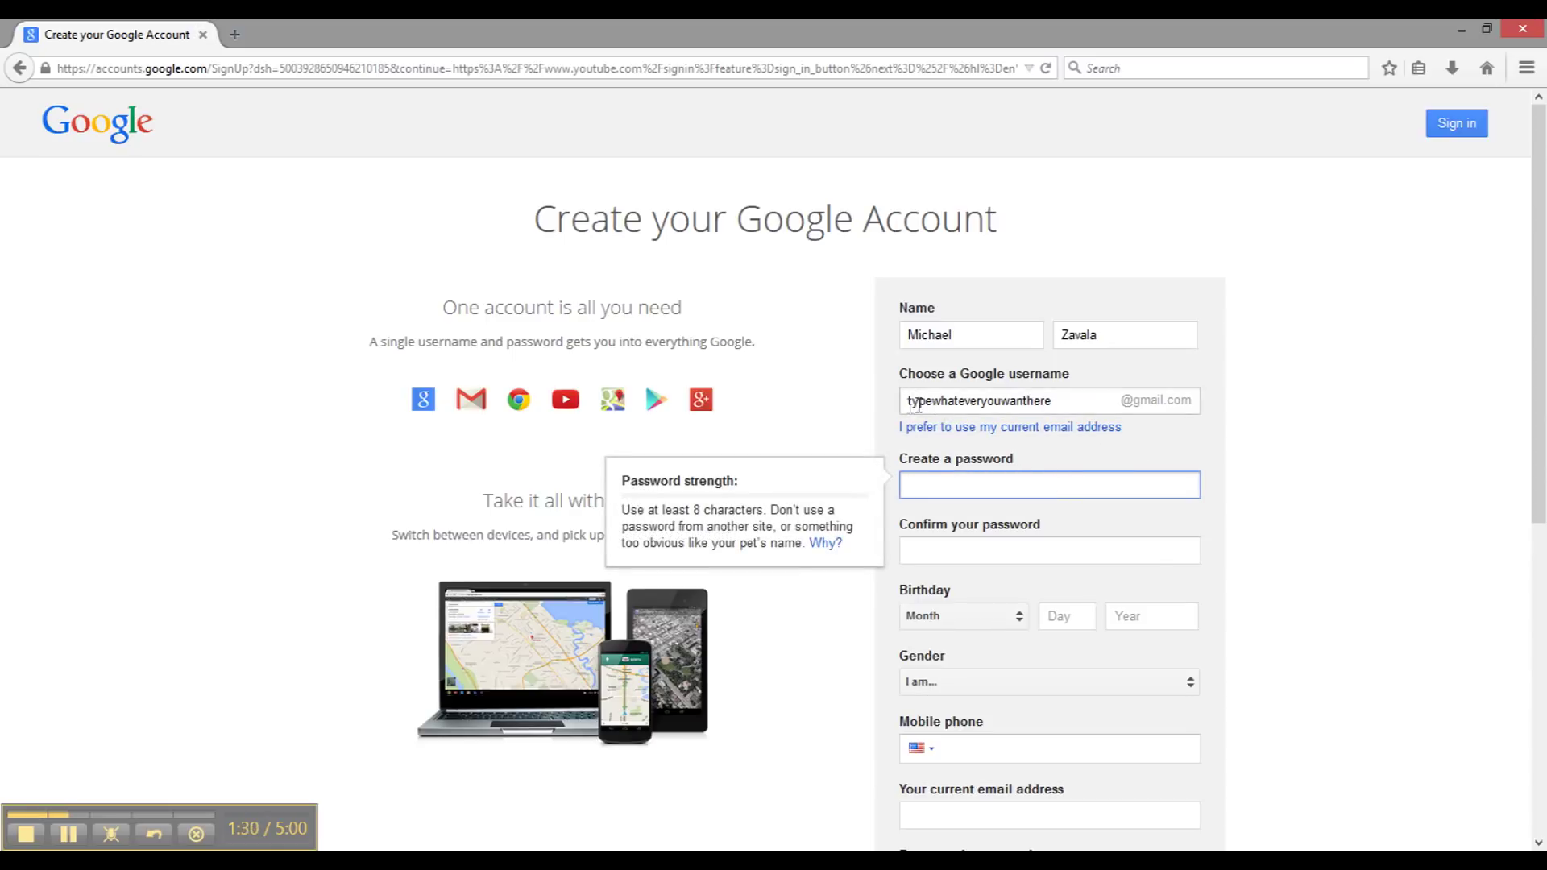
- Enter the account password and its confirmation
{"action": "double_click", "coordinate": [1026, 403]}
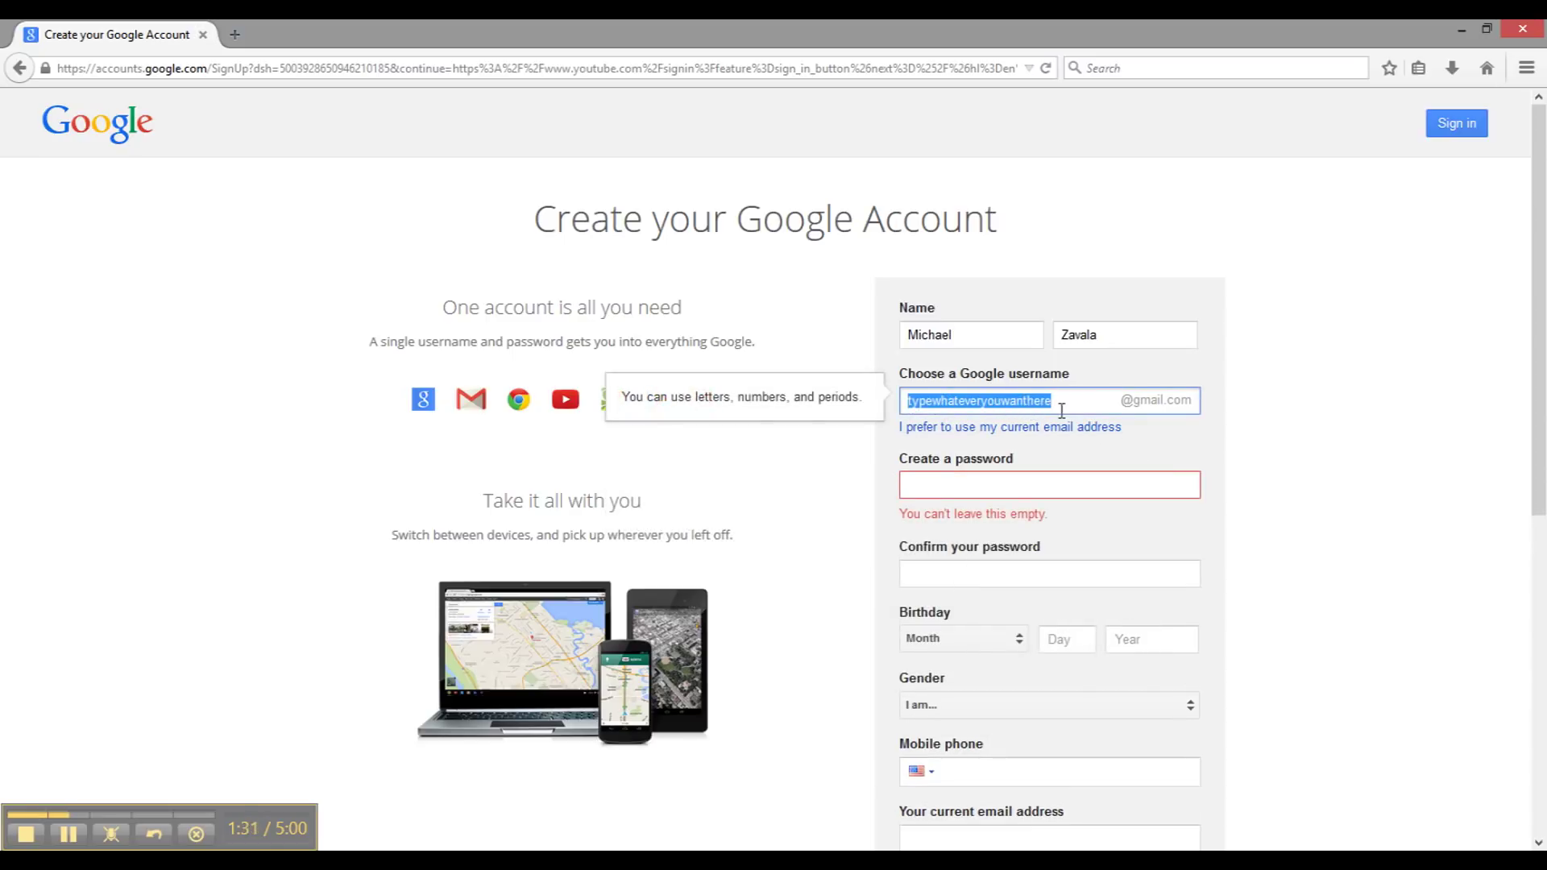
{"action": "left_click", "coordinate": [994, 488]}
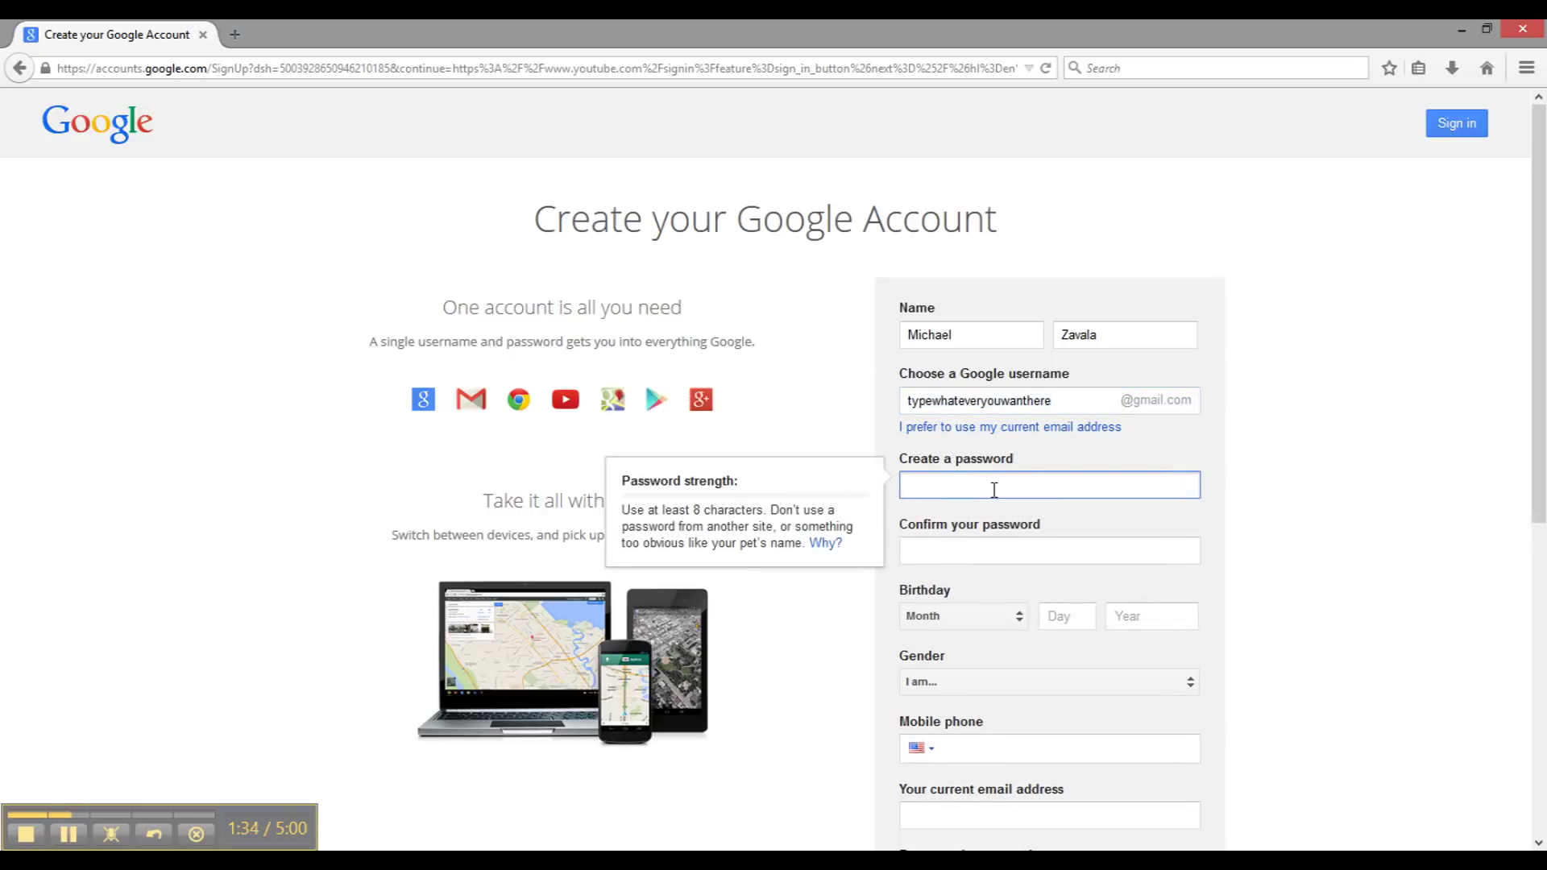
{"action": "key", "text": "Tab"}
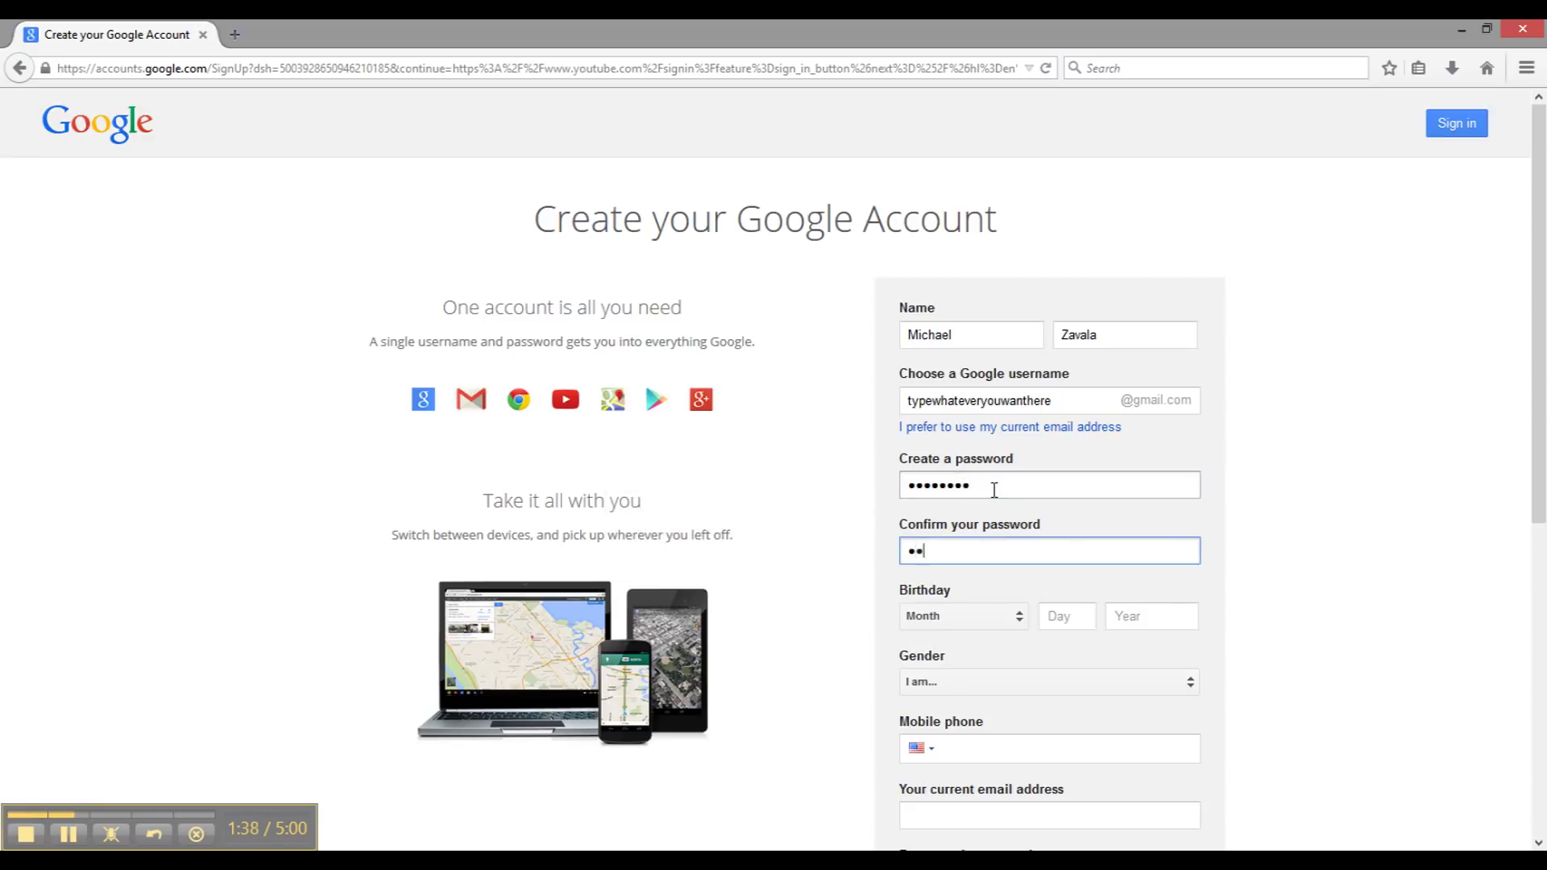
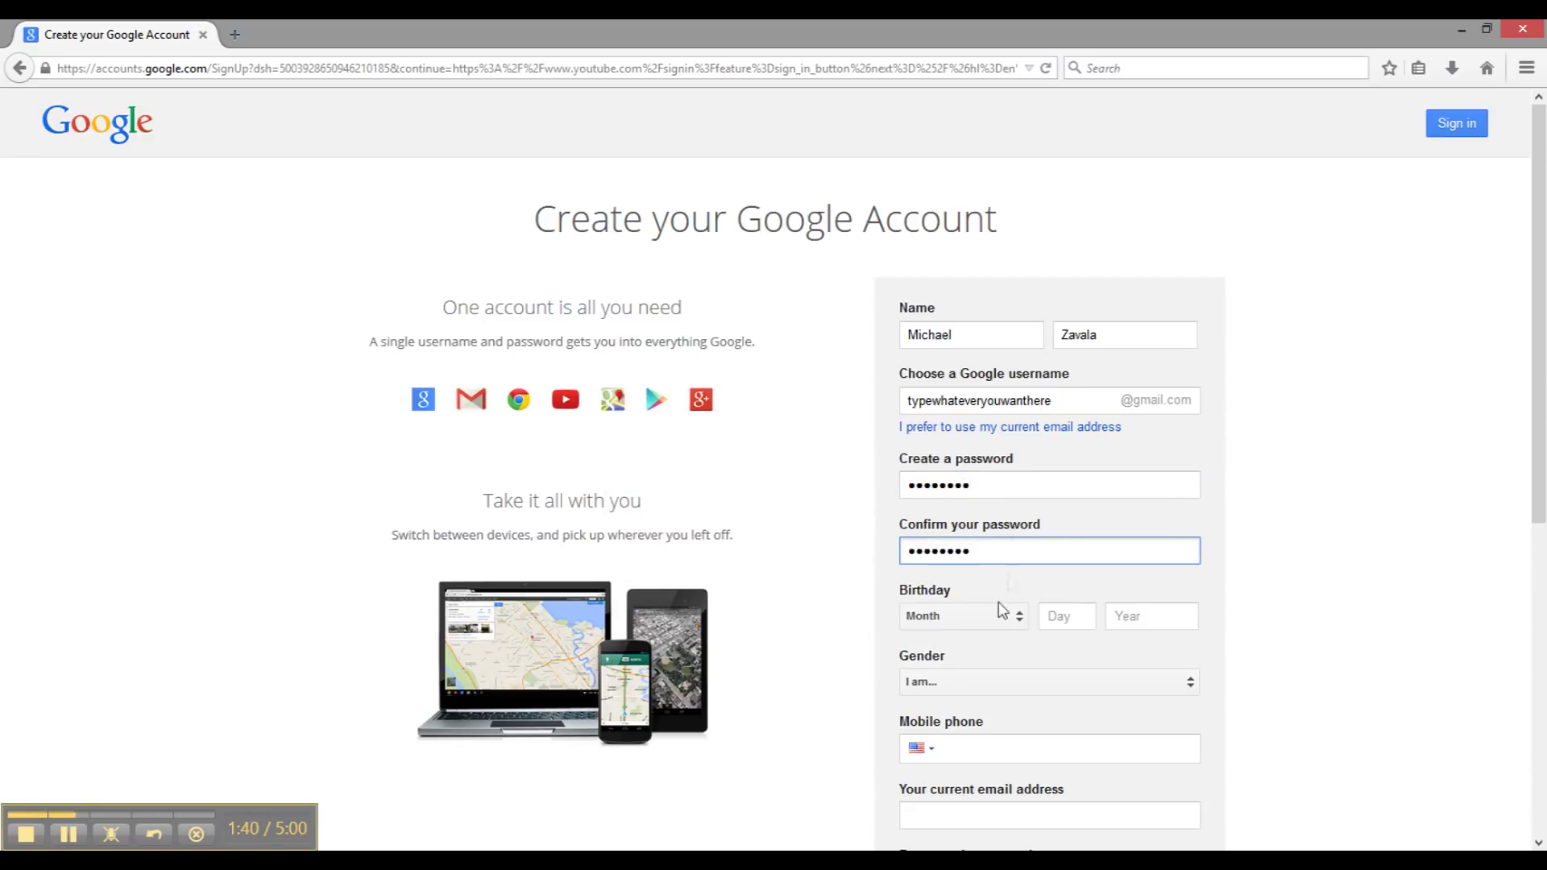
- Set the birthday to April 18, 1996 and the gender to Male
{"action": "left_click", "coordinate": [999, 615]}
{"action": "left_click", "coordinate": [988, 638]}
{"action": "left_click", "coordinate": [1084, 620]}
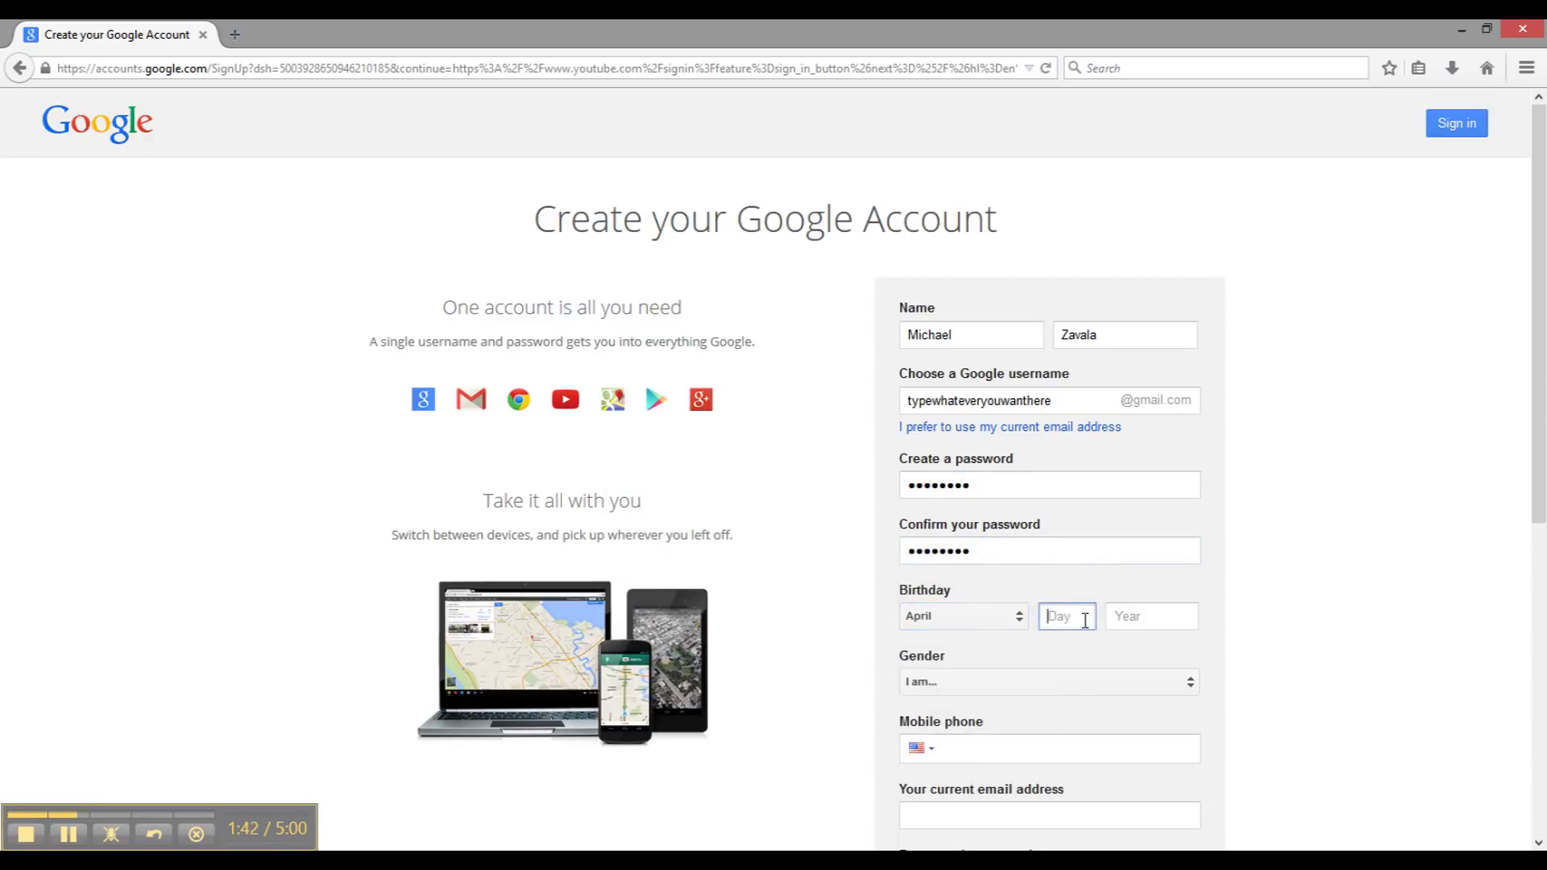
{"action": "type", "text": "18"}
{"action": "left_click", "coordinate": [1123, 620]}
{"action": "type", "text": "1"}
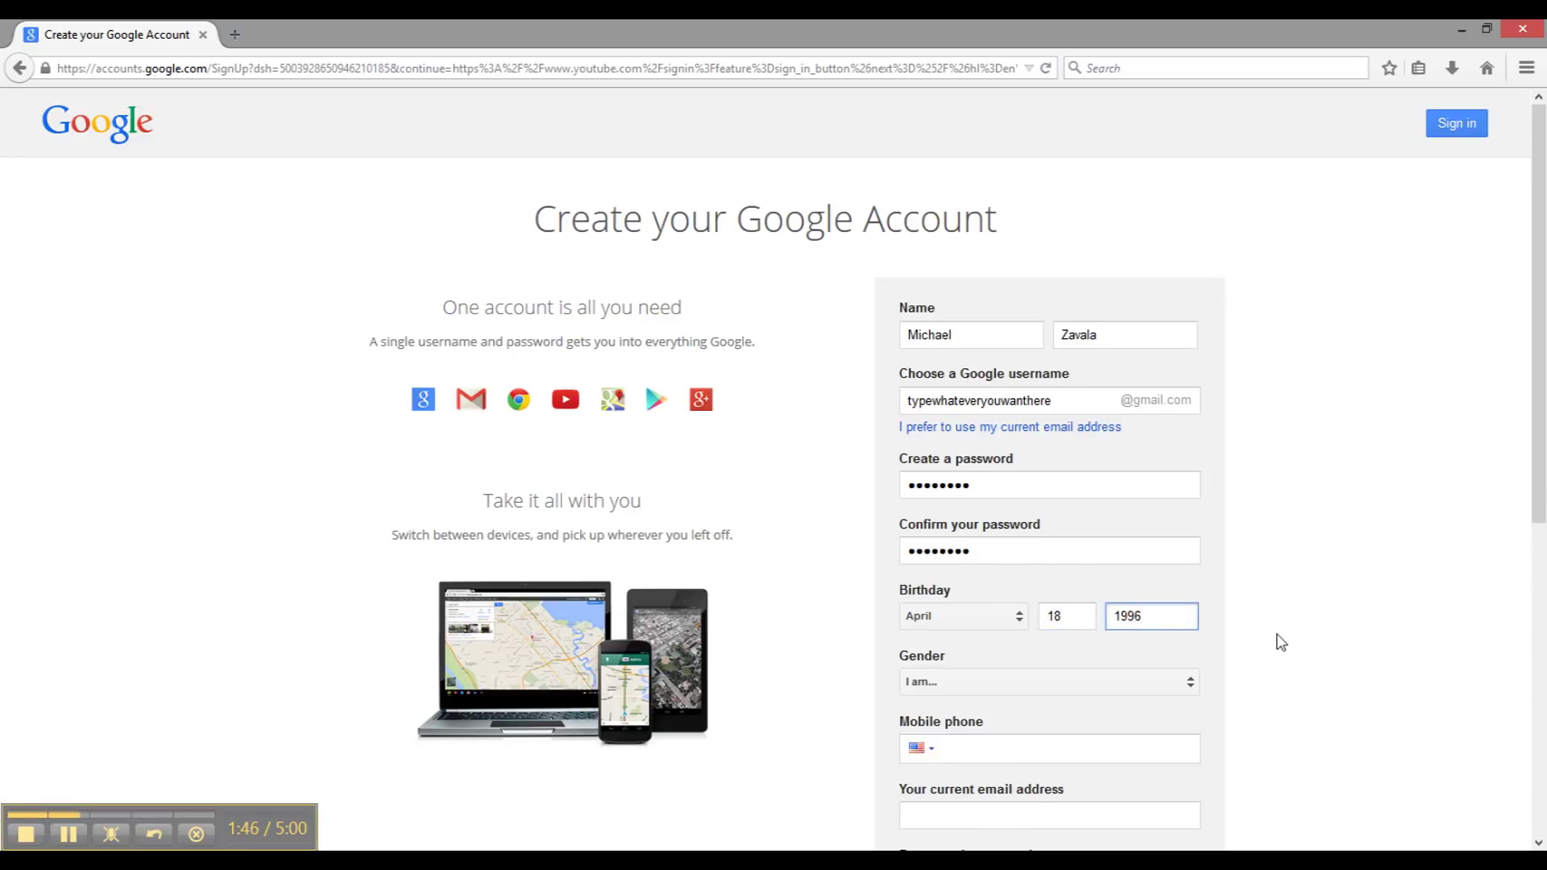
{"action": "scroll", "coordinate": [1274, 639], "scroll_direction": "down", "scroll_amount": 2}
{"action": "left_click", "coordinate": [1001, 536]}
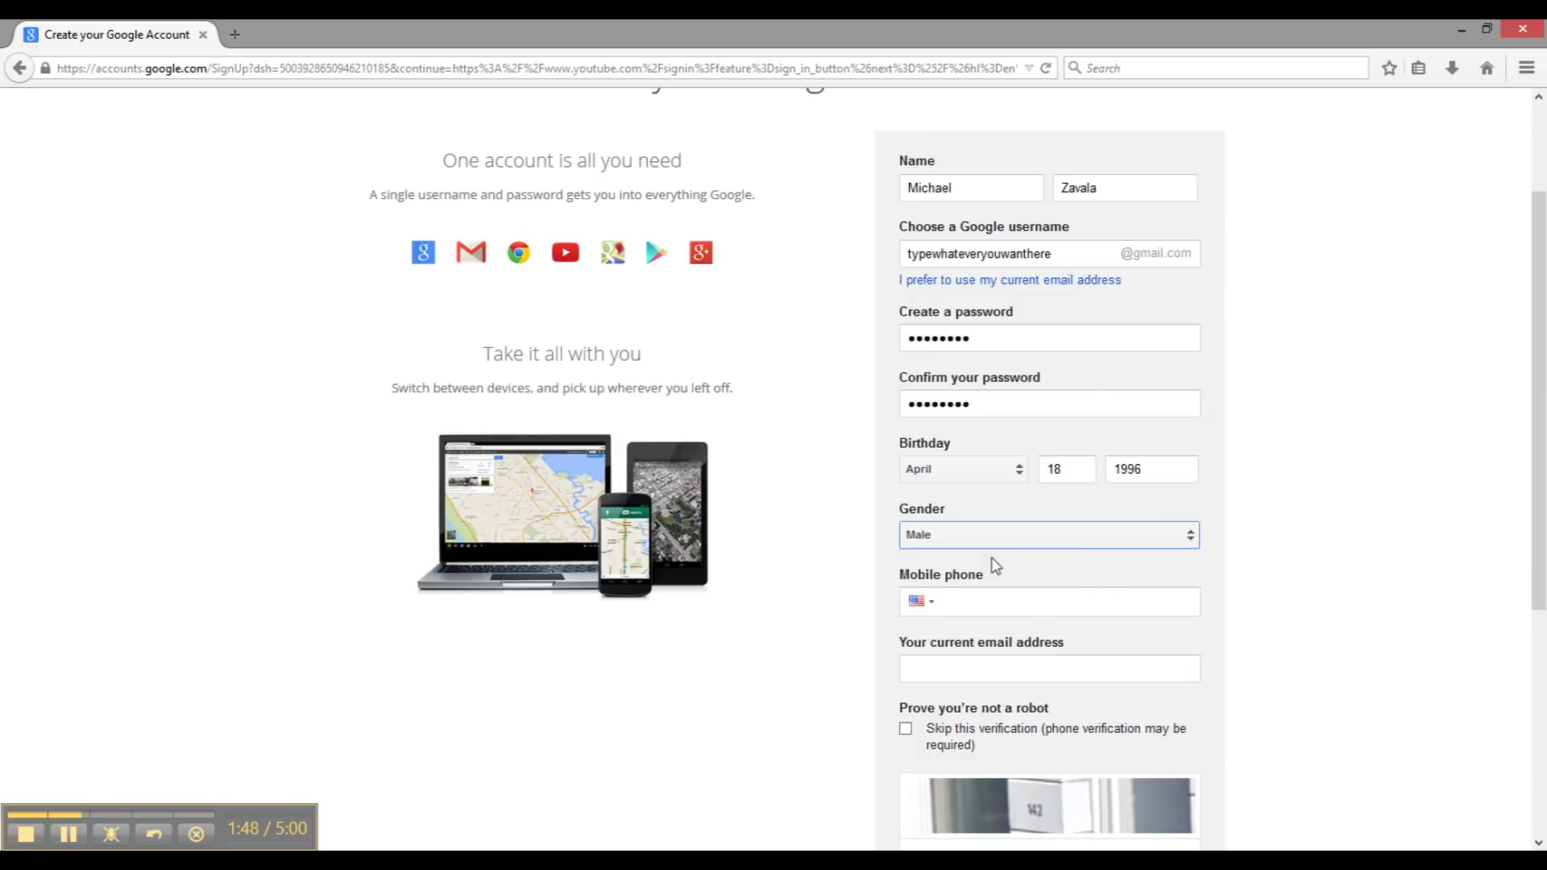
{"action": "scroll", "coordinate": [1260, 625], "scroll_direction": "down", "scroll_amount": 2}
{"action": "left_click", "coordinate": [1003, 457]}
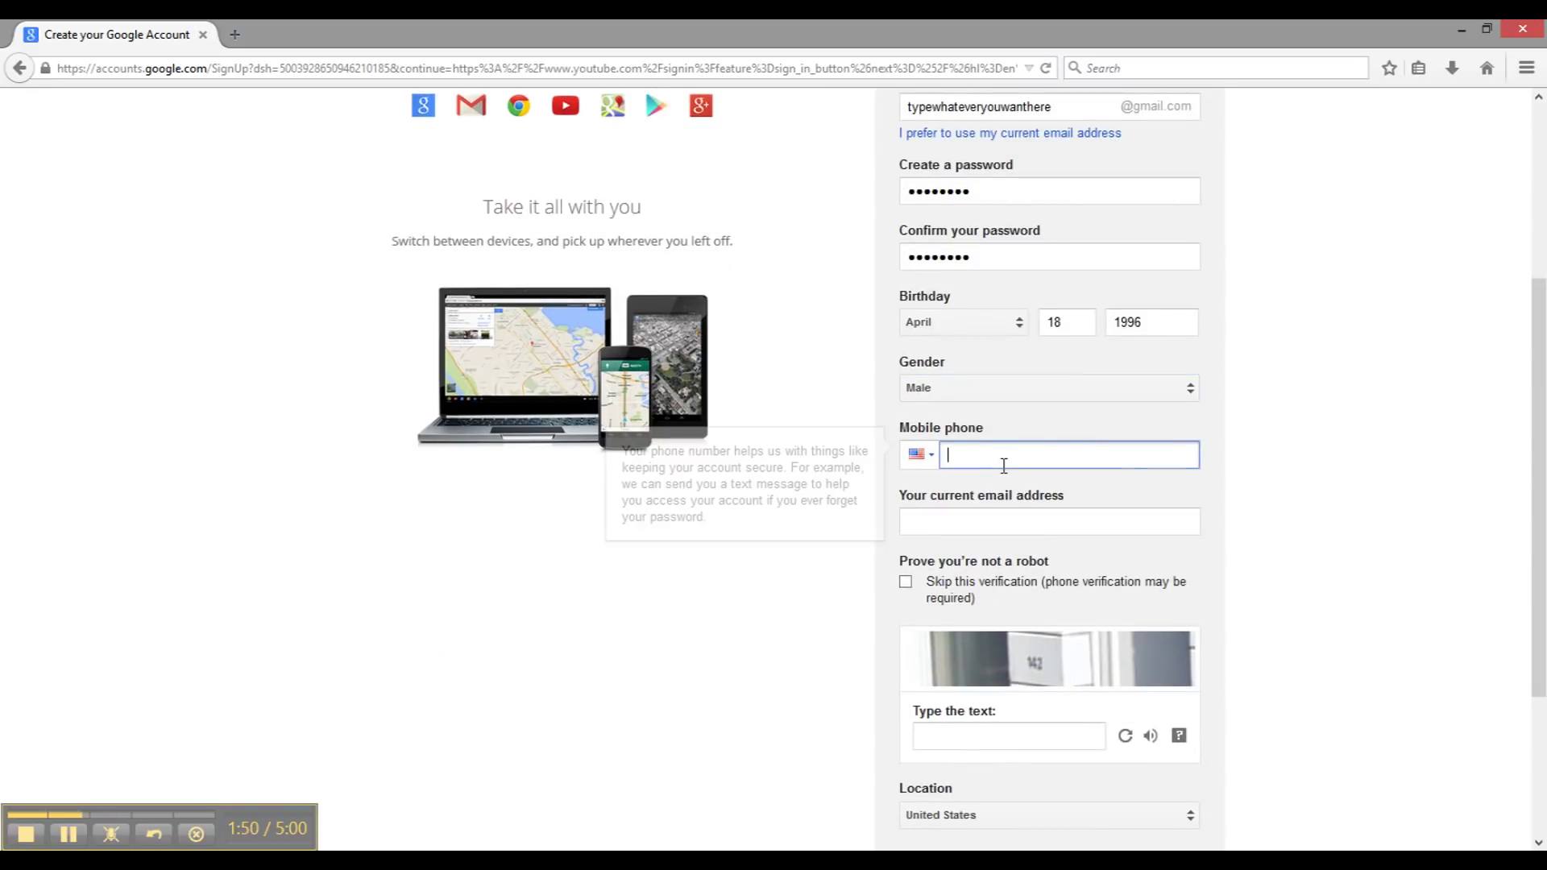
{"action": "left_click", "coordinate": [978, 520]}
{"action": "scroll", "coordinate": [1268, 607], "scroll_direction": "down", "scroll_amount": 2}
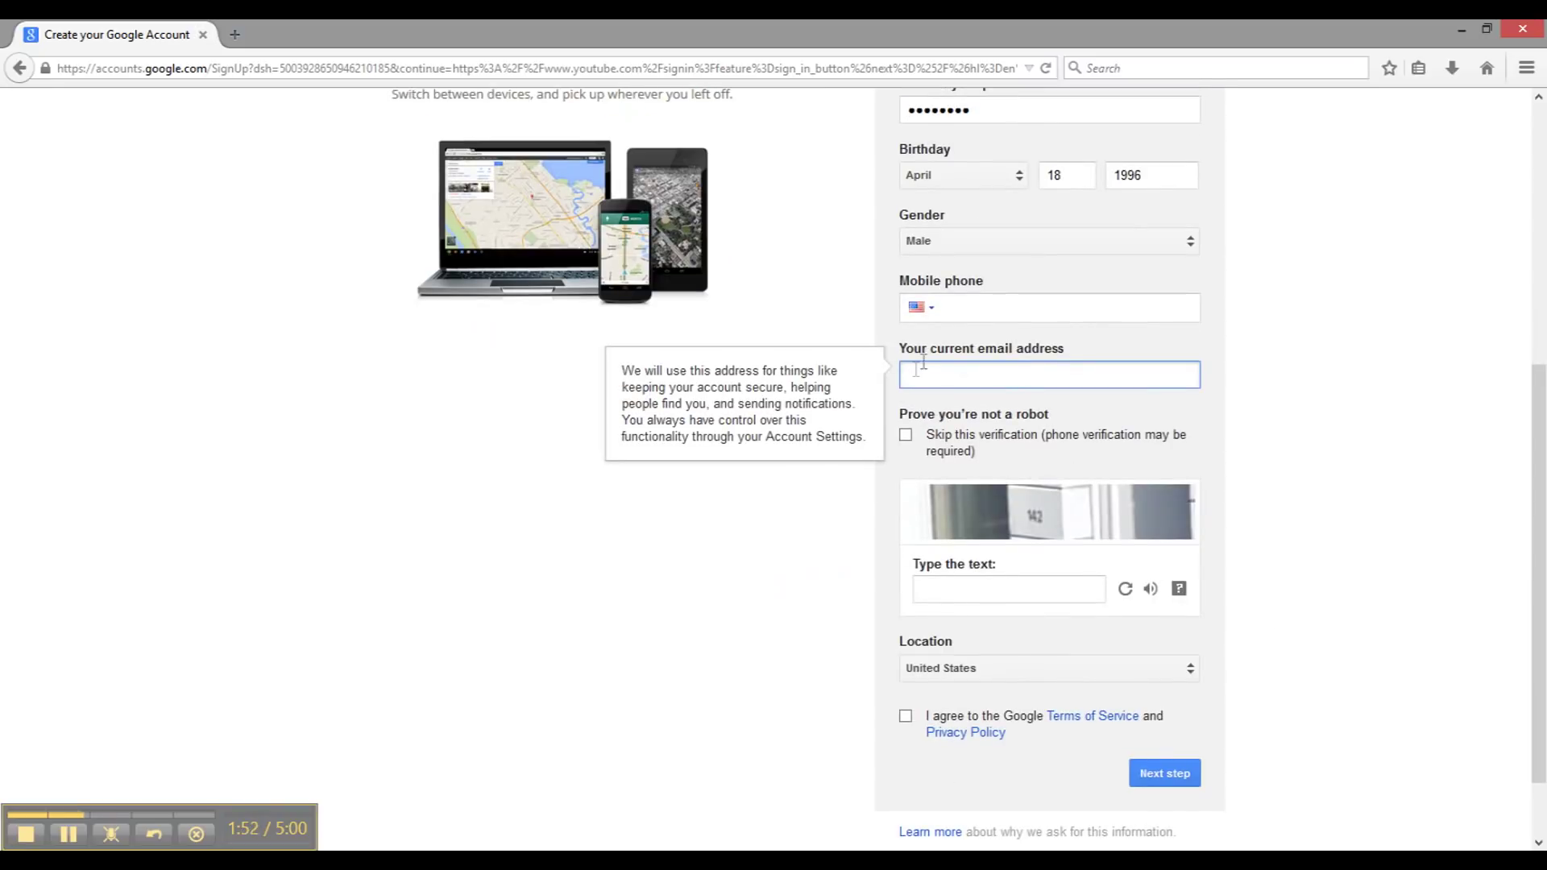
{"action": "scroll", "coordinate": [1249, 451], "scroll_direction": "down", "scroll_amount": 2}
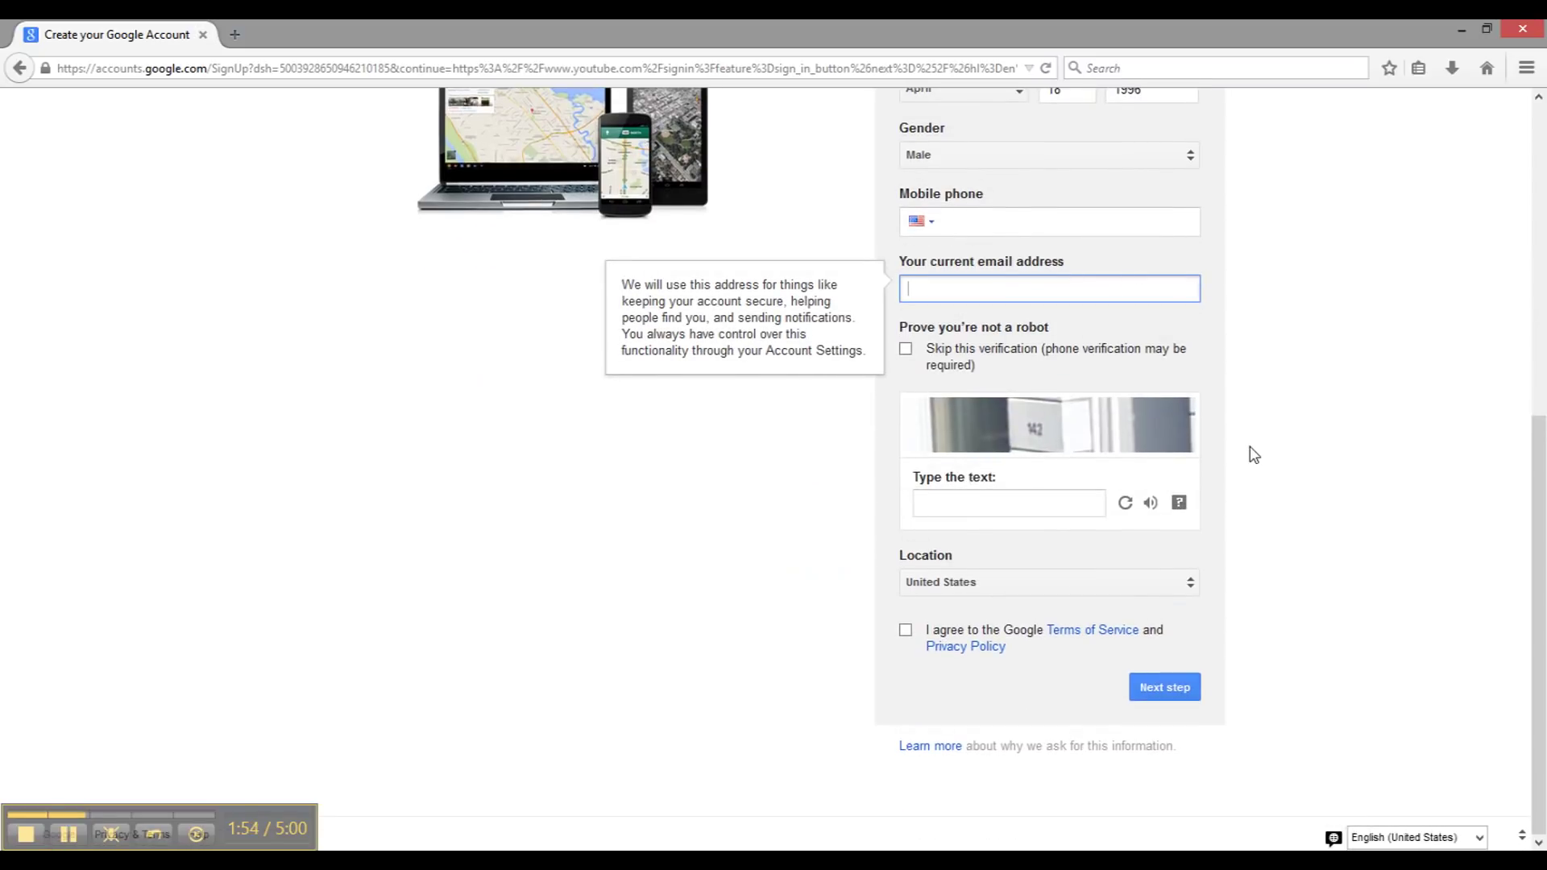
- Enter captcha text 142, agree to the Google Terms of Service, and submit the form
{"action": "left_click", "coordinate": [989, 496]}
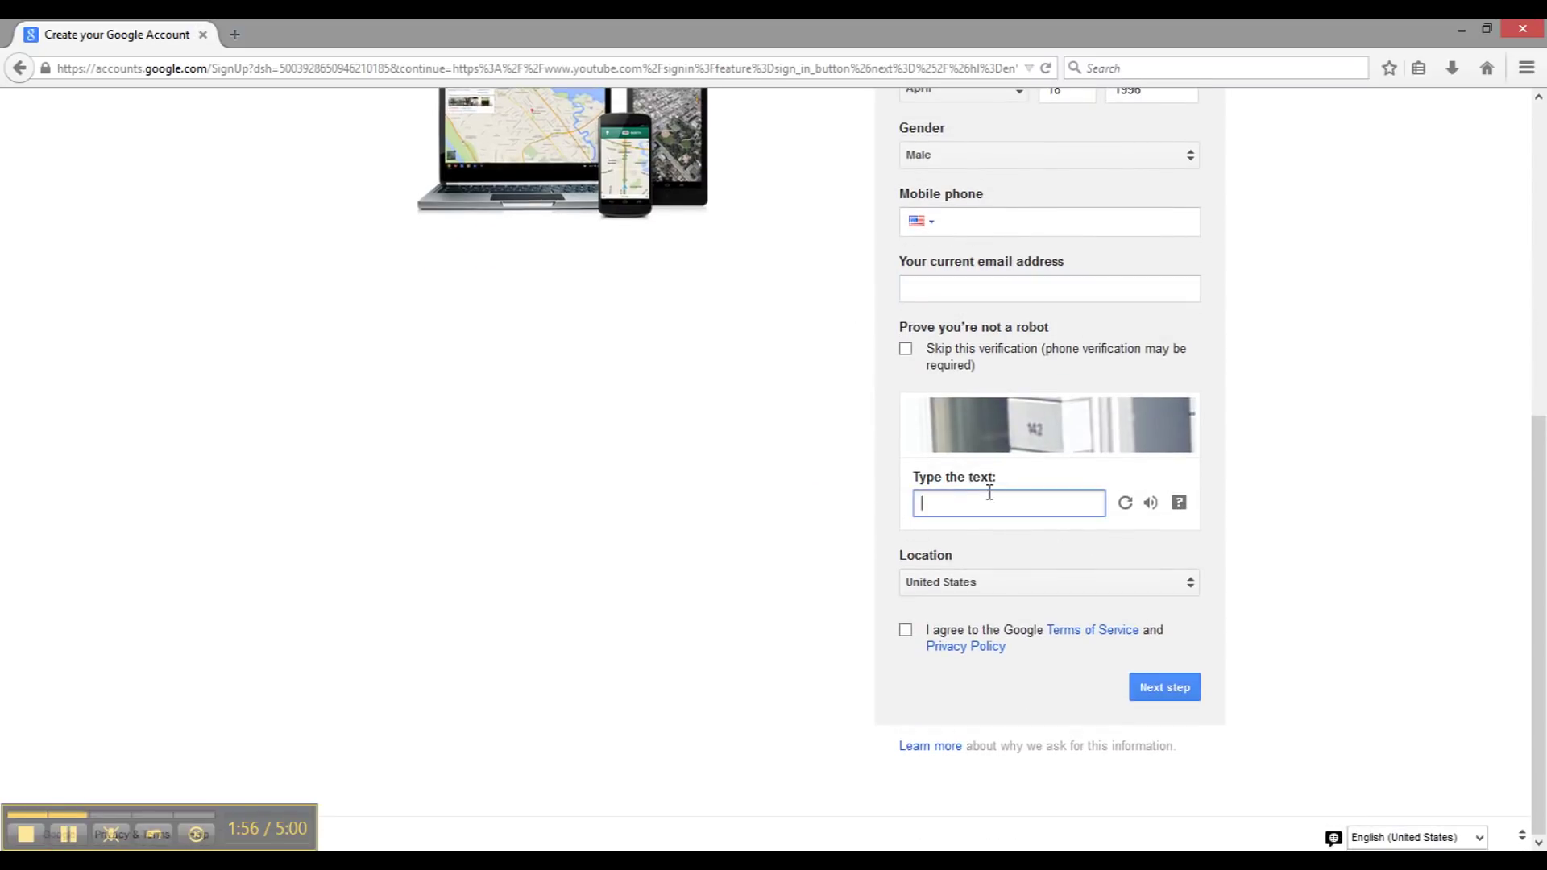
{"action": "type", "text": "142"}
{"action": "left_click", "coordinate": [907, 632]}
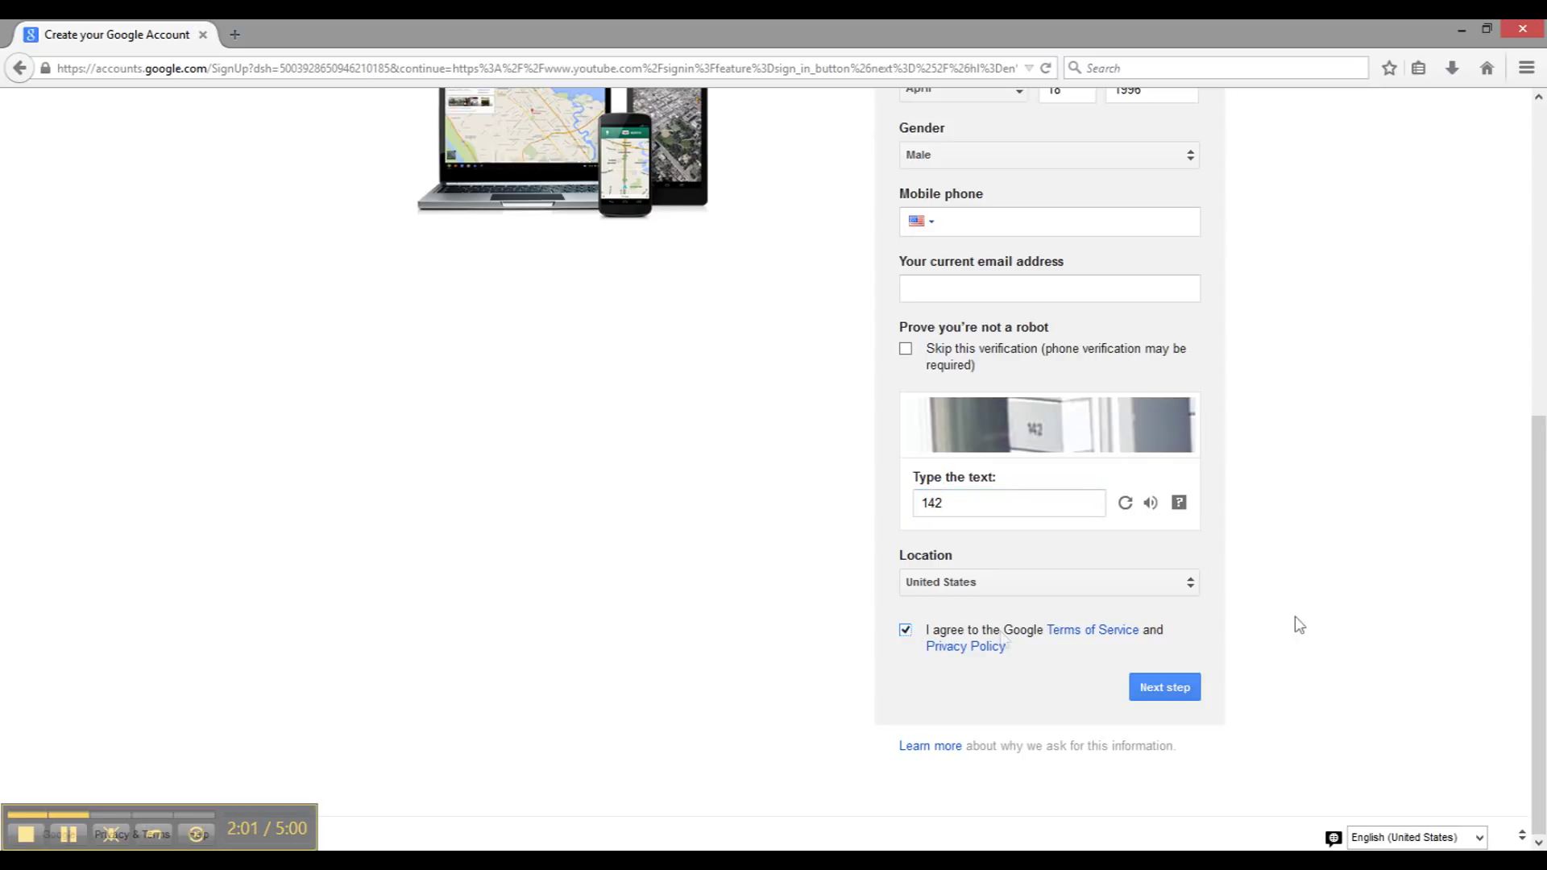
{"action": "left_click", "coordinate": [1159, 678]}
{"action": "left_click", "coordinate": [1151, 696]}
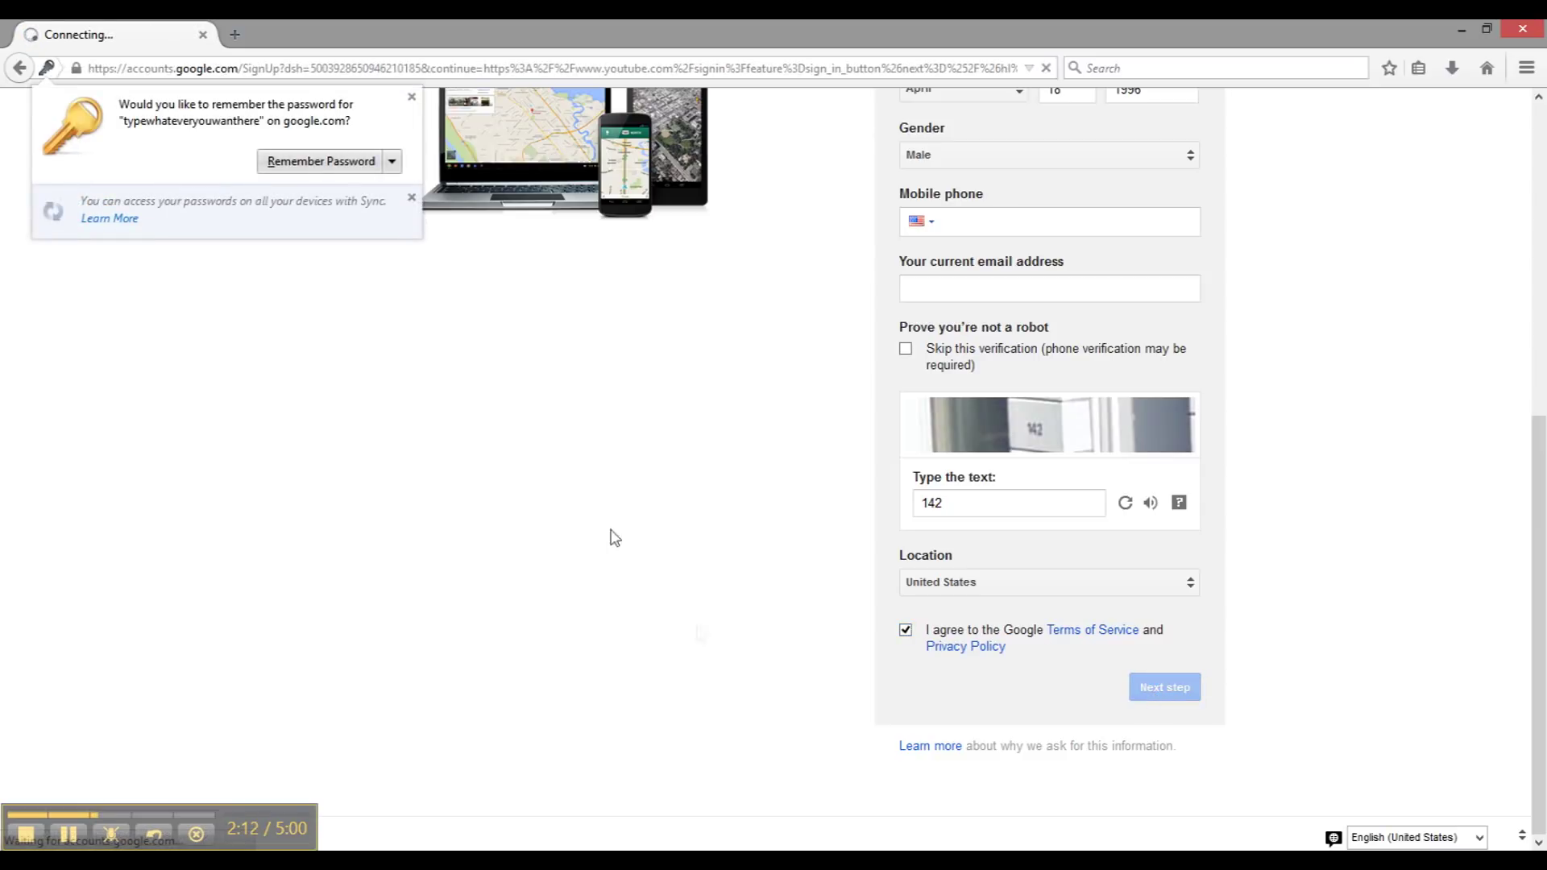
- Save the password in the browser, decline the Google+ profile, and return to YouTube
{"action": "left_click", "coordinate": [320, 165]}
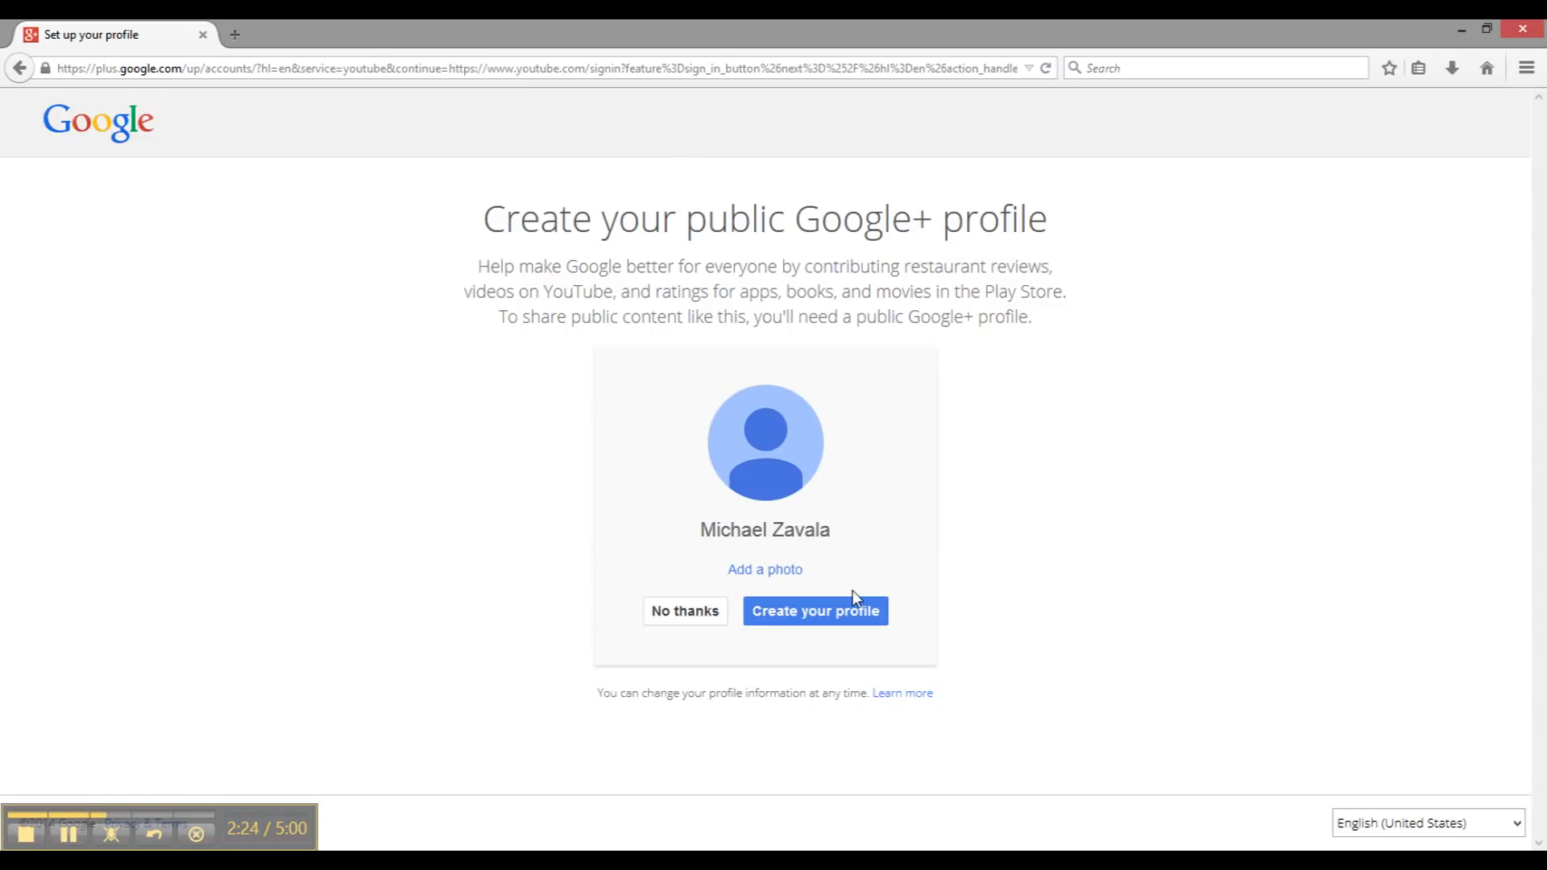
{"action": "left_click", "coordinate": [697, 621]}
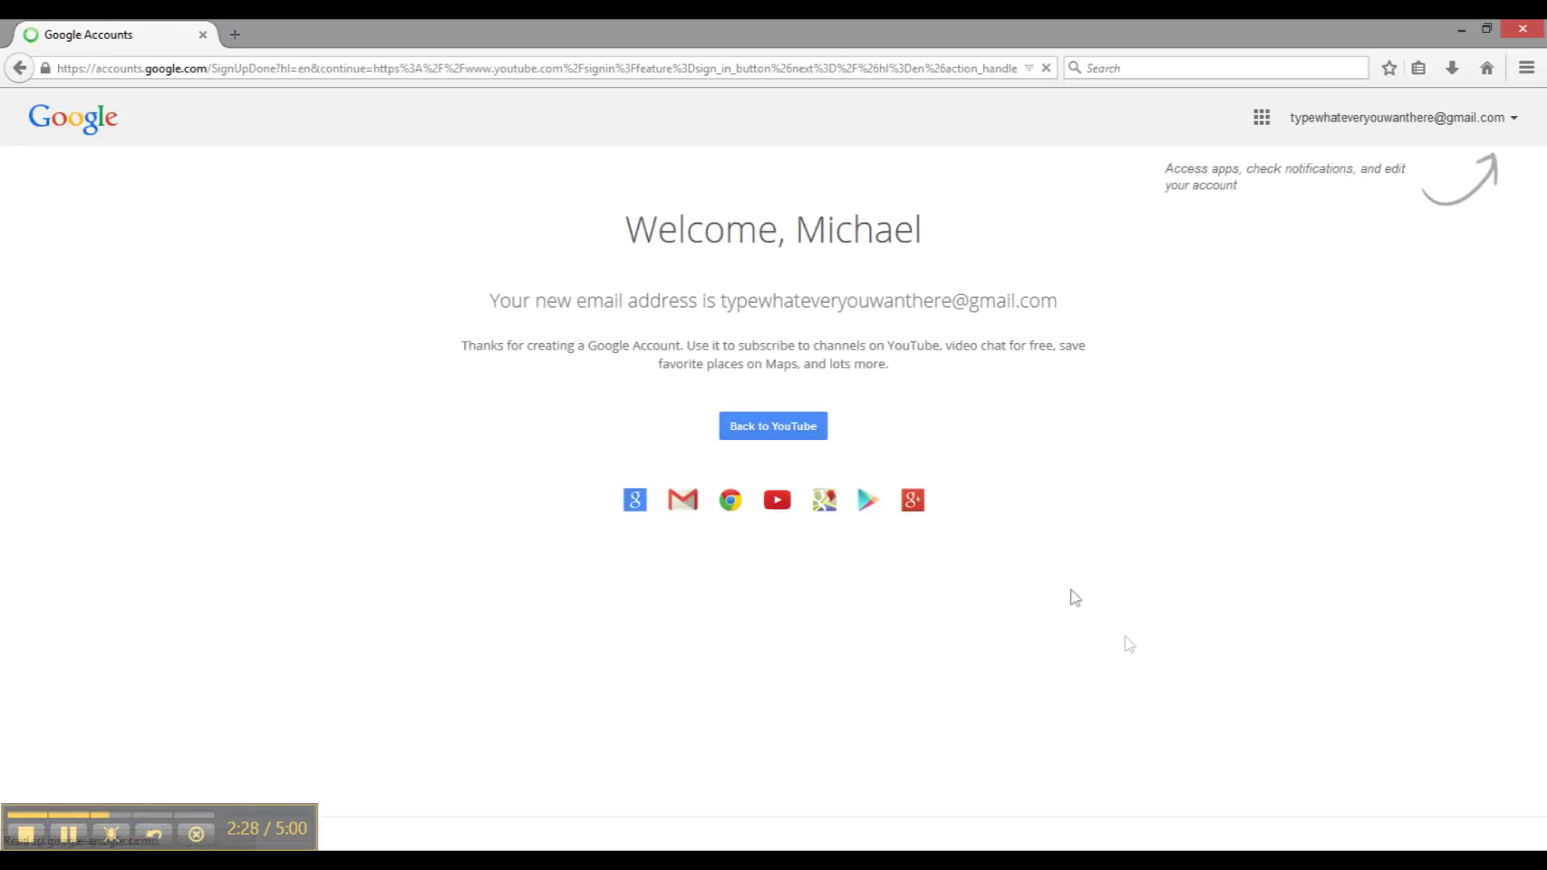
{"action": "left_click", "coordinate": [802, 438]}
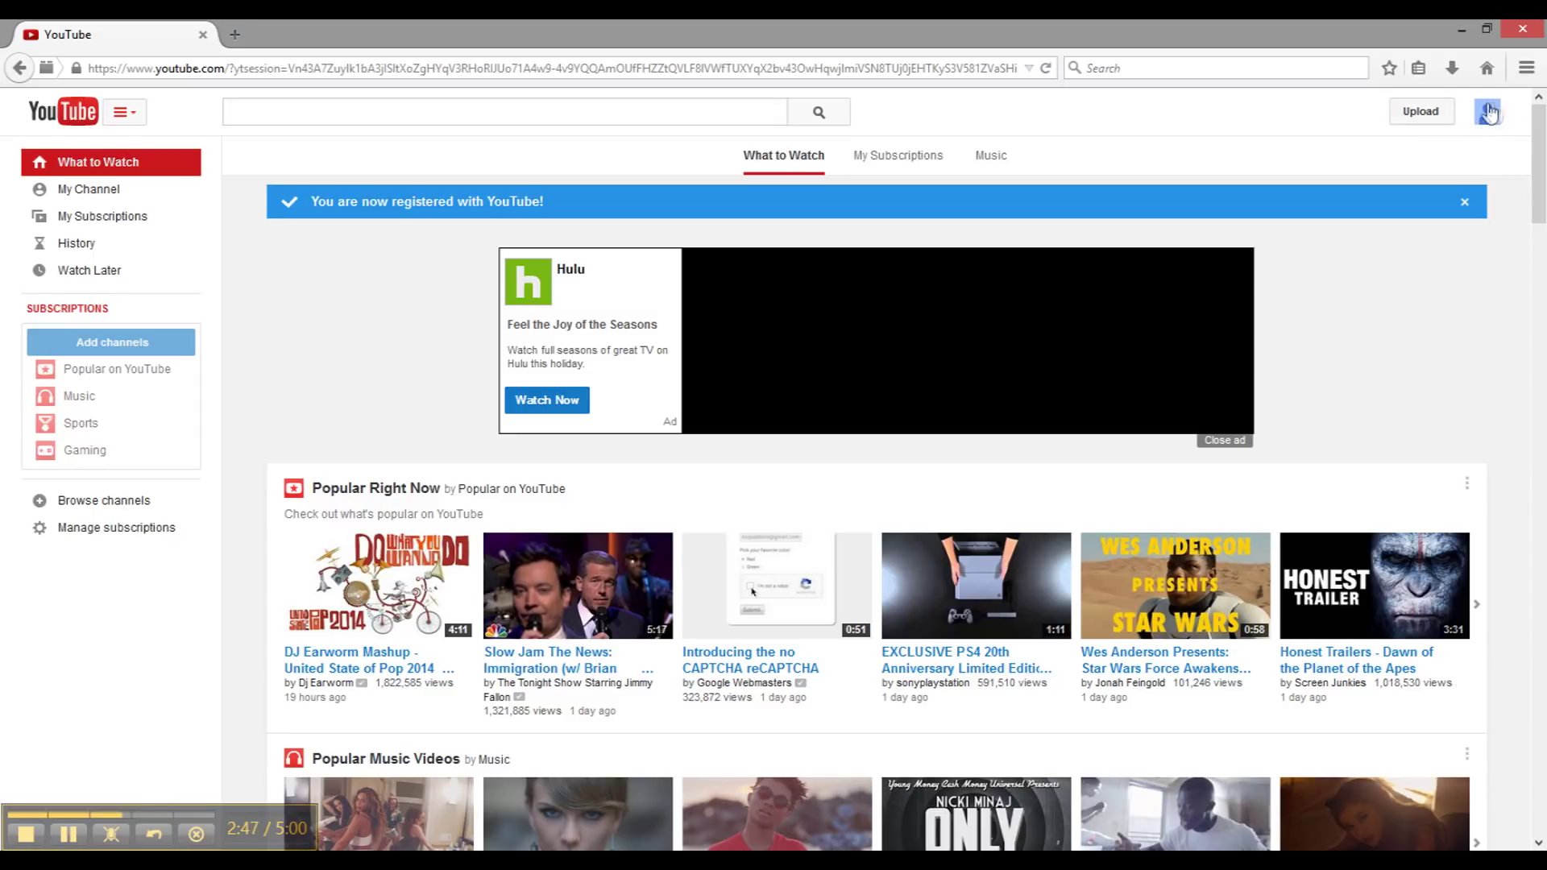
- Open Creator Studio from the avatar menu and start creating a channel
{"action": "left_click", "coordinate": [1487, 117]}
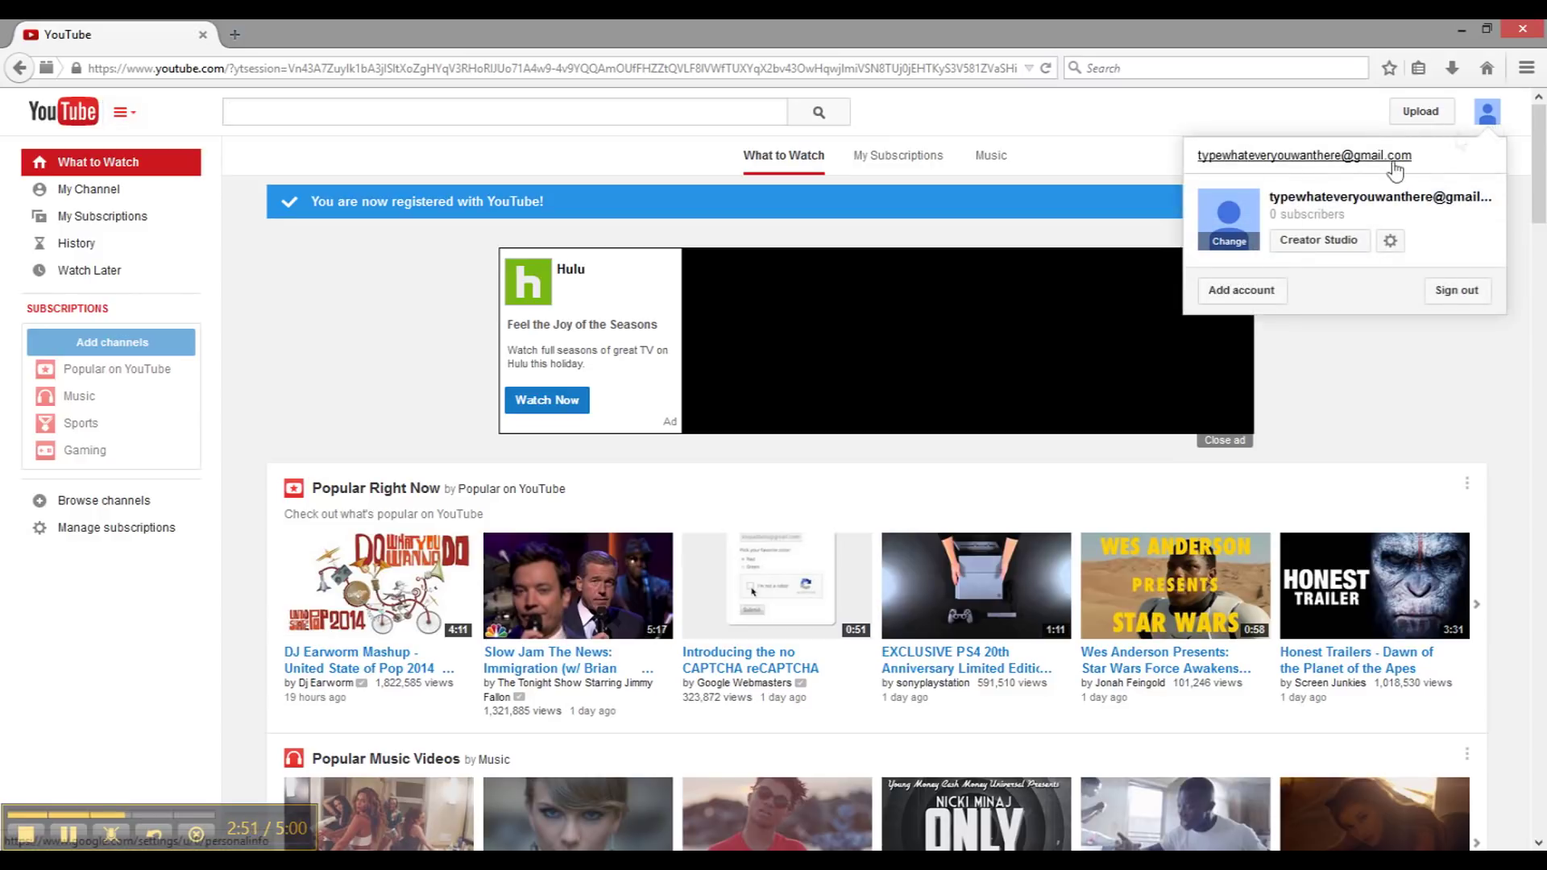
{"action": "left_click", "coordinate": [1342, 245]}
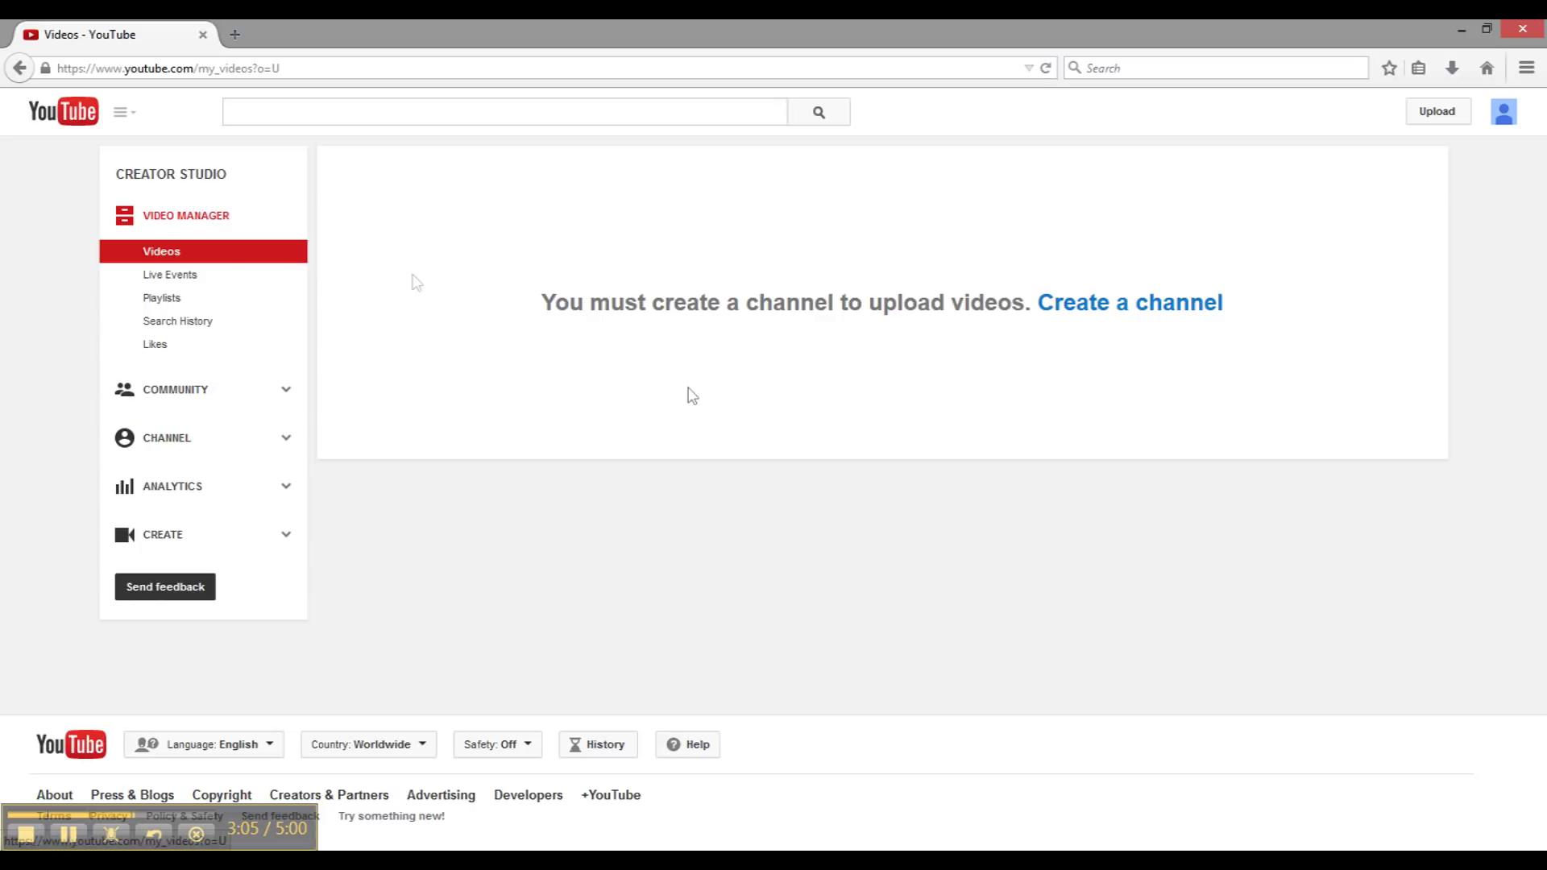
{"action": "left_click", "coordinate": [1117, 324]}
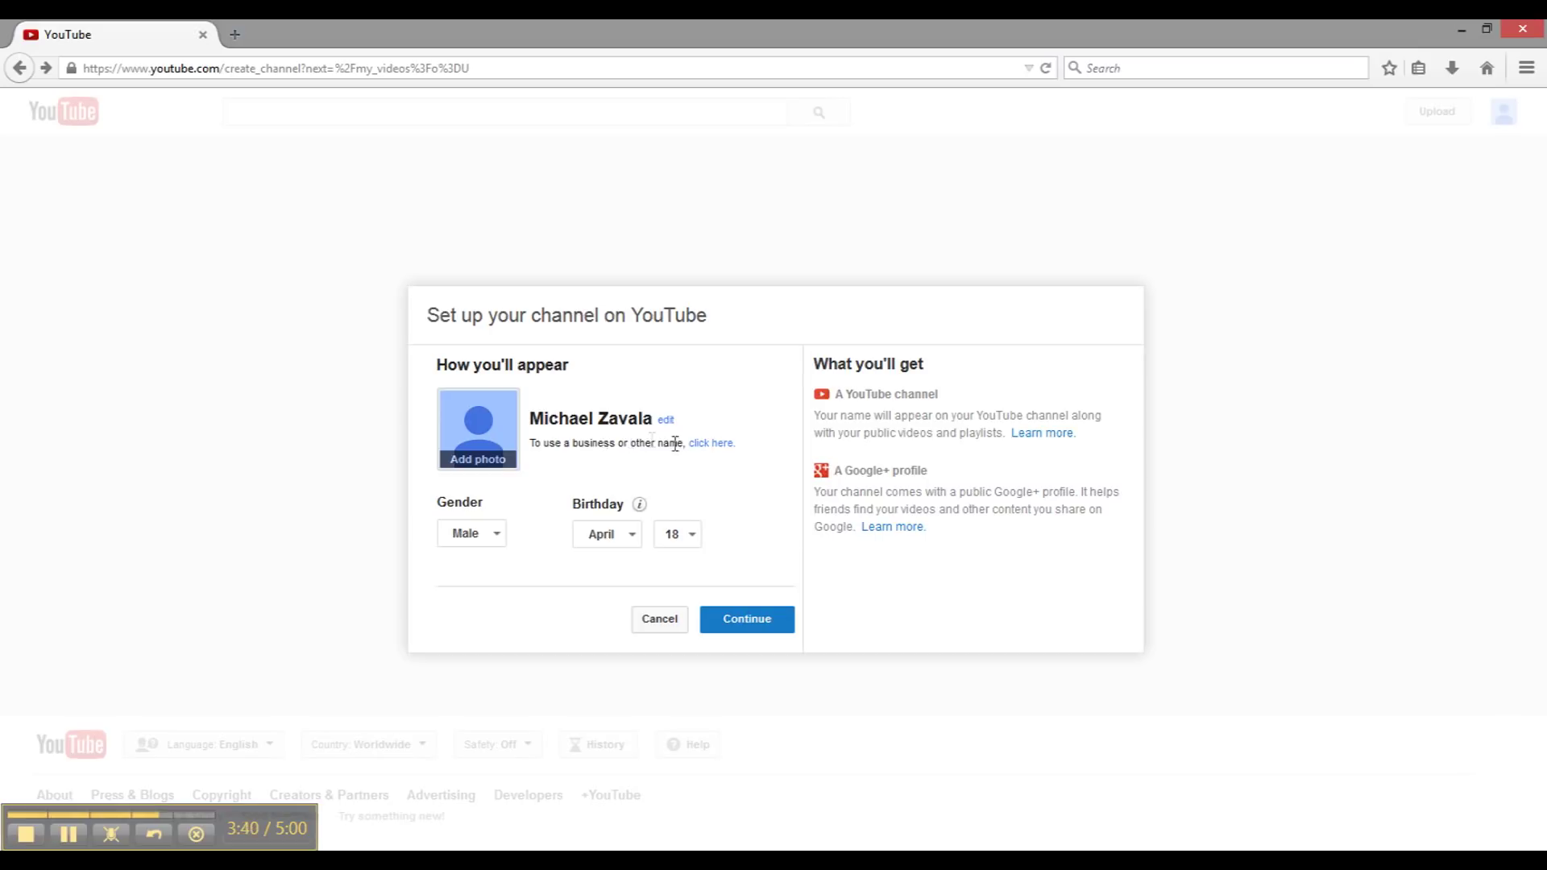
- Opt to name the channel with a business or other name
{"action": "left_click", "coordinate": [705, 444]}
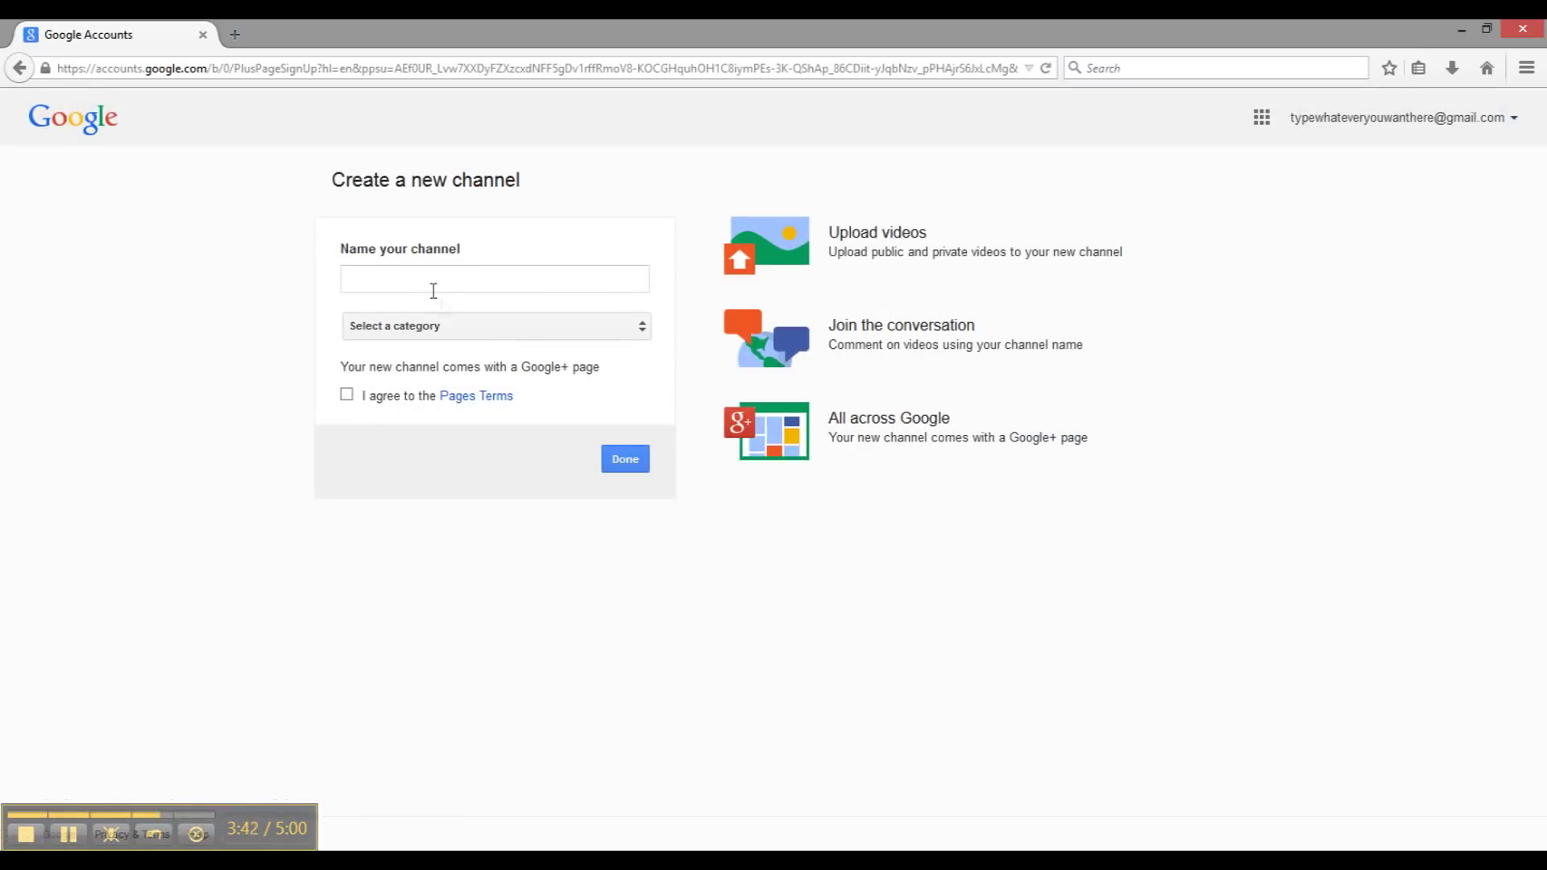
{"action": "left_click", "coordinate": [428, 286]}
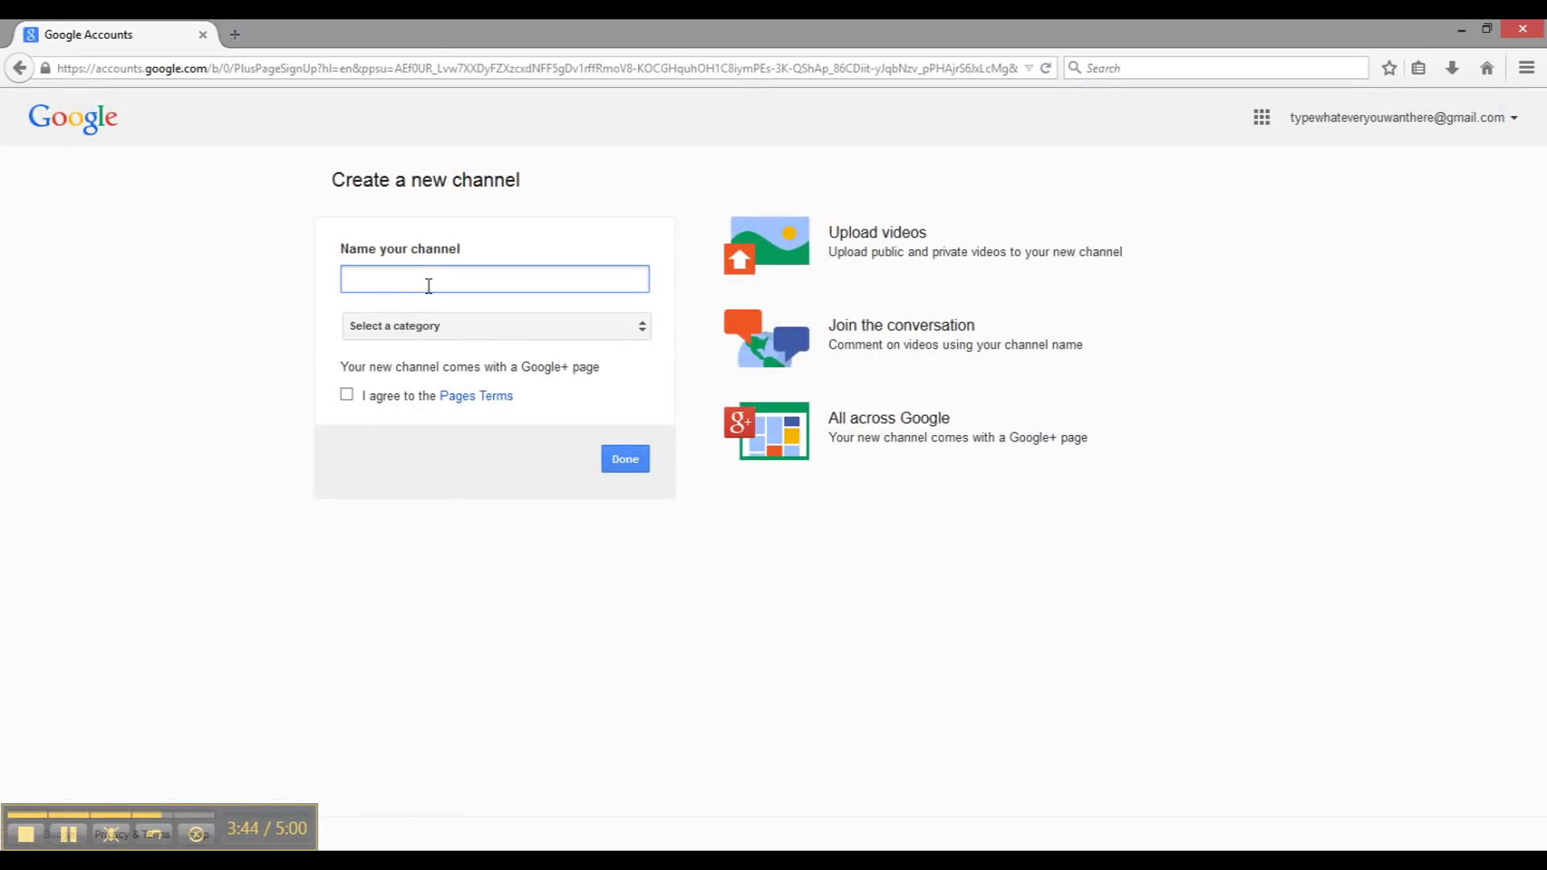
{"action": "type", "text": "type"}
{"action": "type", "text": "what"}
{"action": "type", "text": "everyouw"}
{"action": "type", "text": "anthere"}
- Name the channel 'typewhateveryouwanthere', pick category Other, accept the Pages Terms, and finish
{"action": "left_click", "coordinate": [233, 321]}
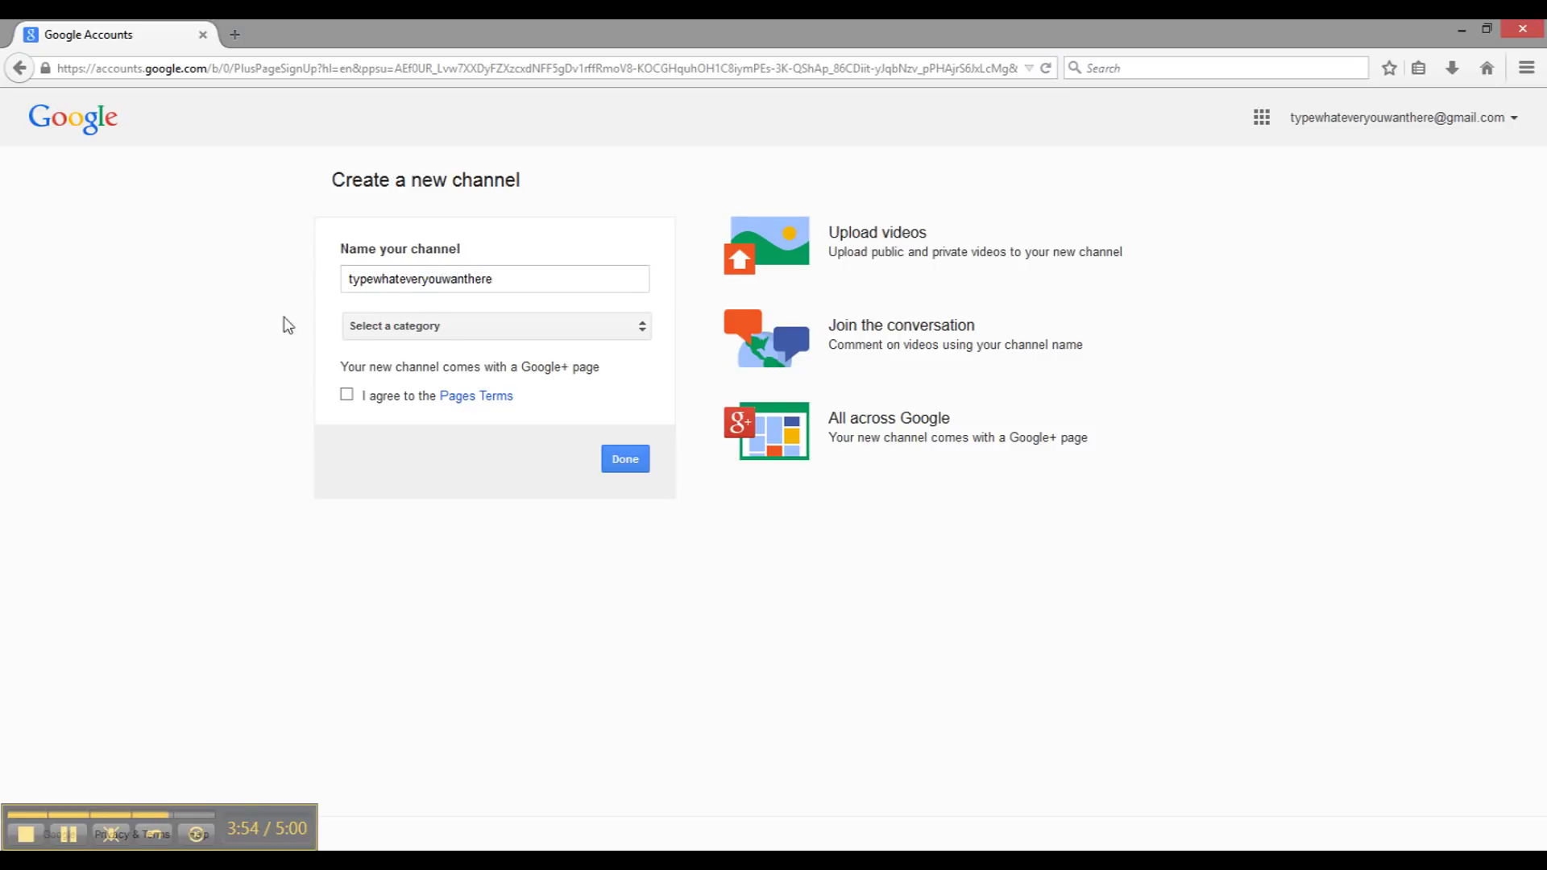
{"action": "left_click", "coordinate": [421, 336]}
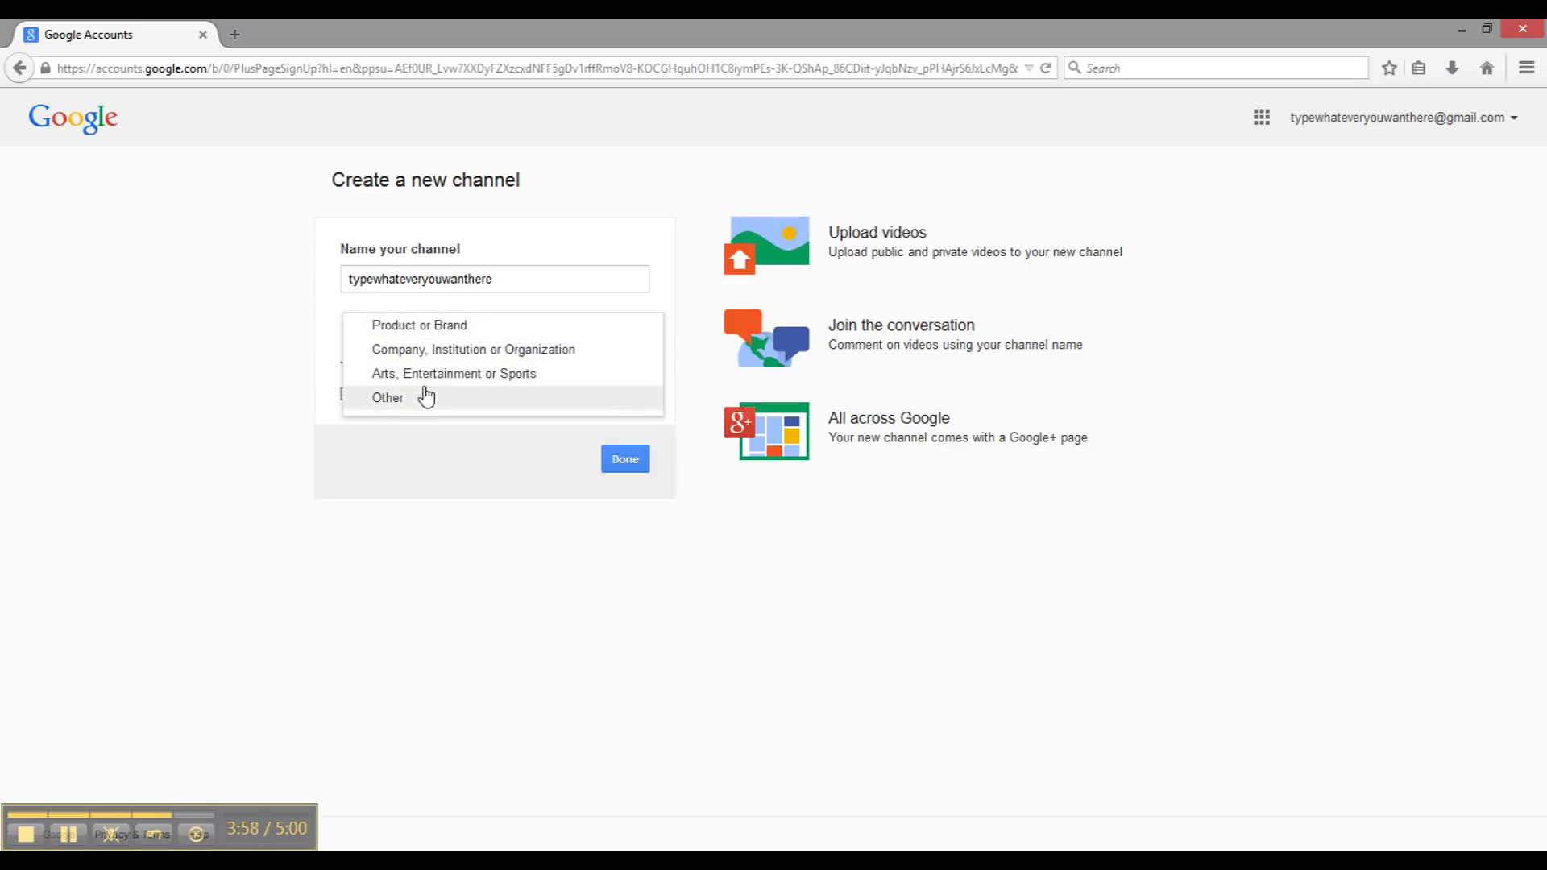
{"action": "left_click", "coordinate": [427, 350]}
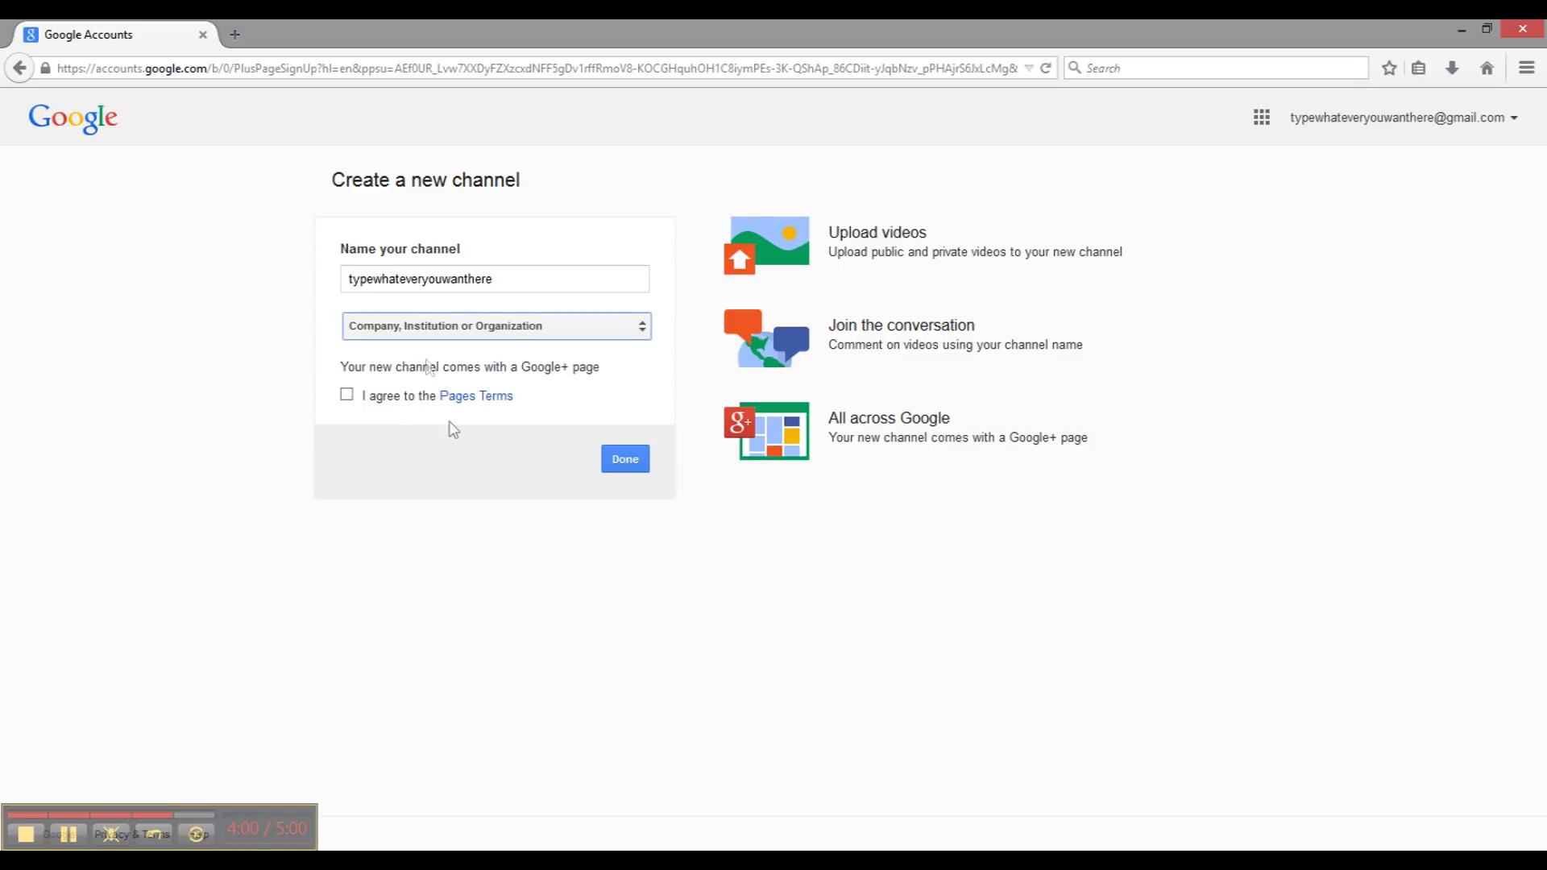
{"action": "left_click", "coordinate": [432, 347]}
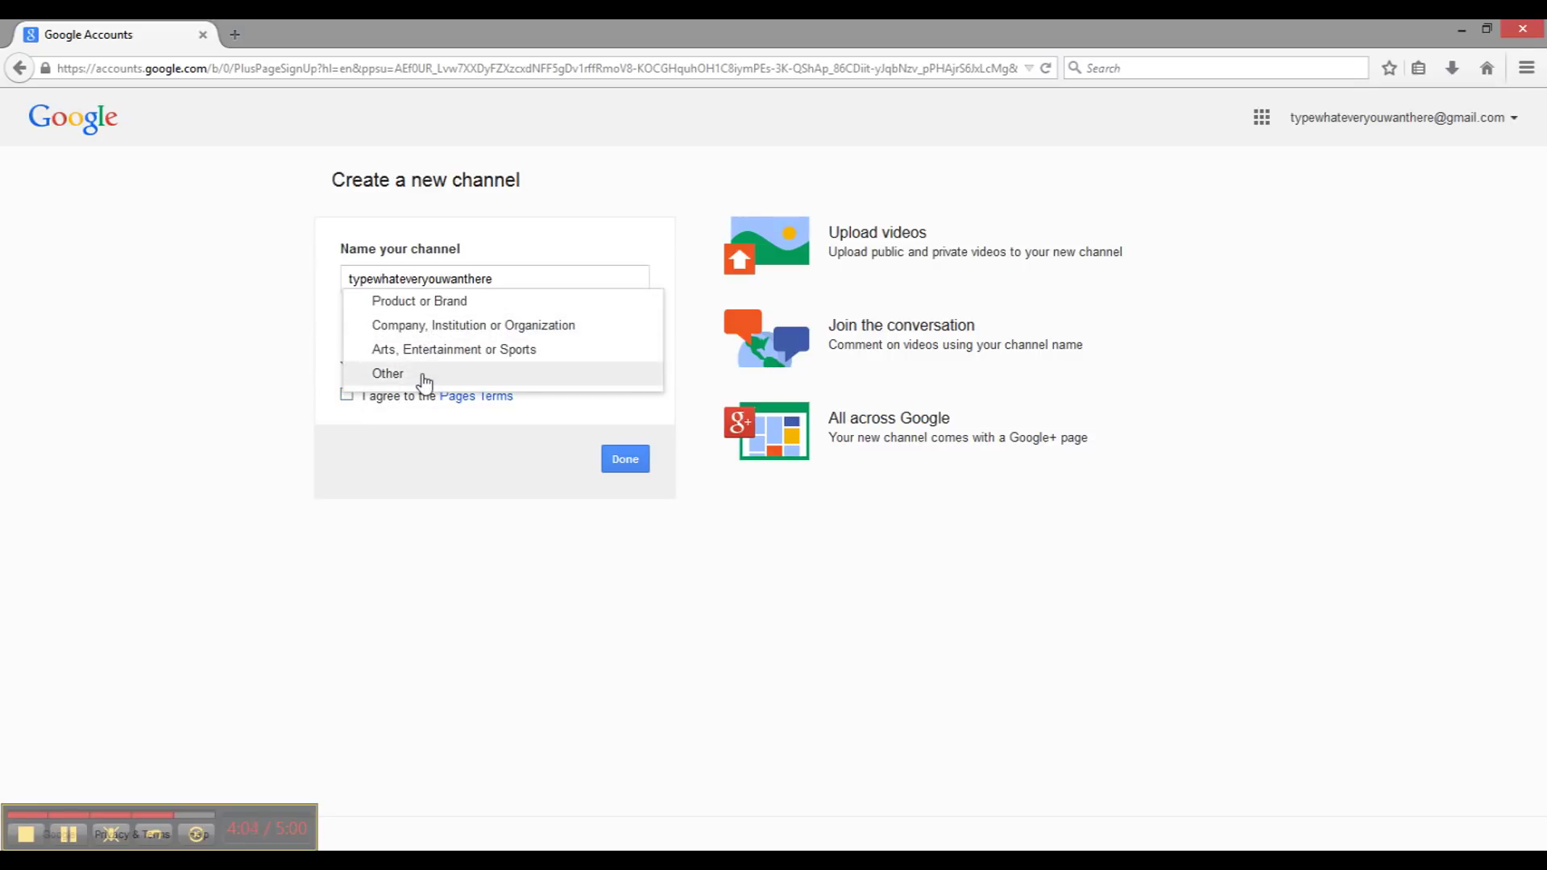
{"action": "left_click", "coordinate": [424, 377]}
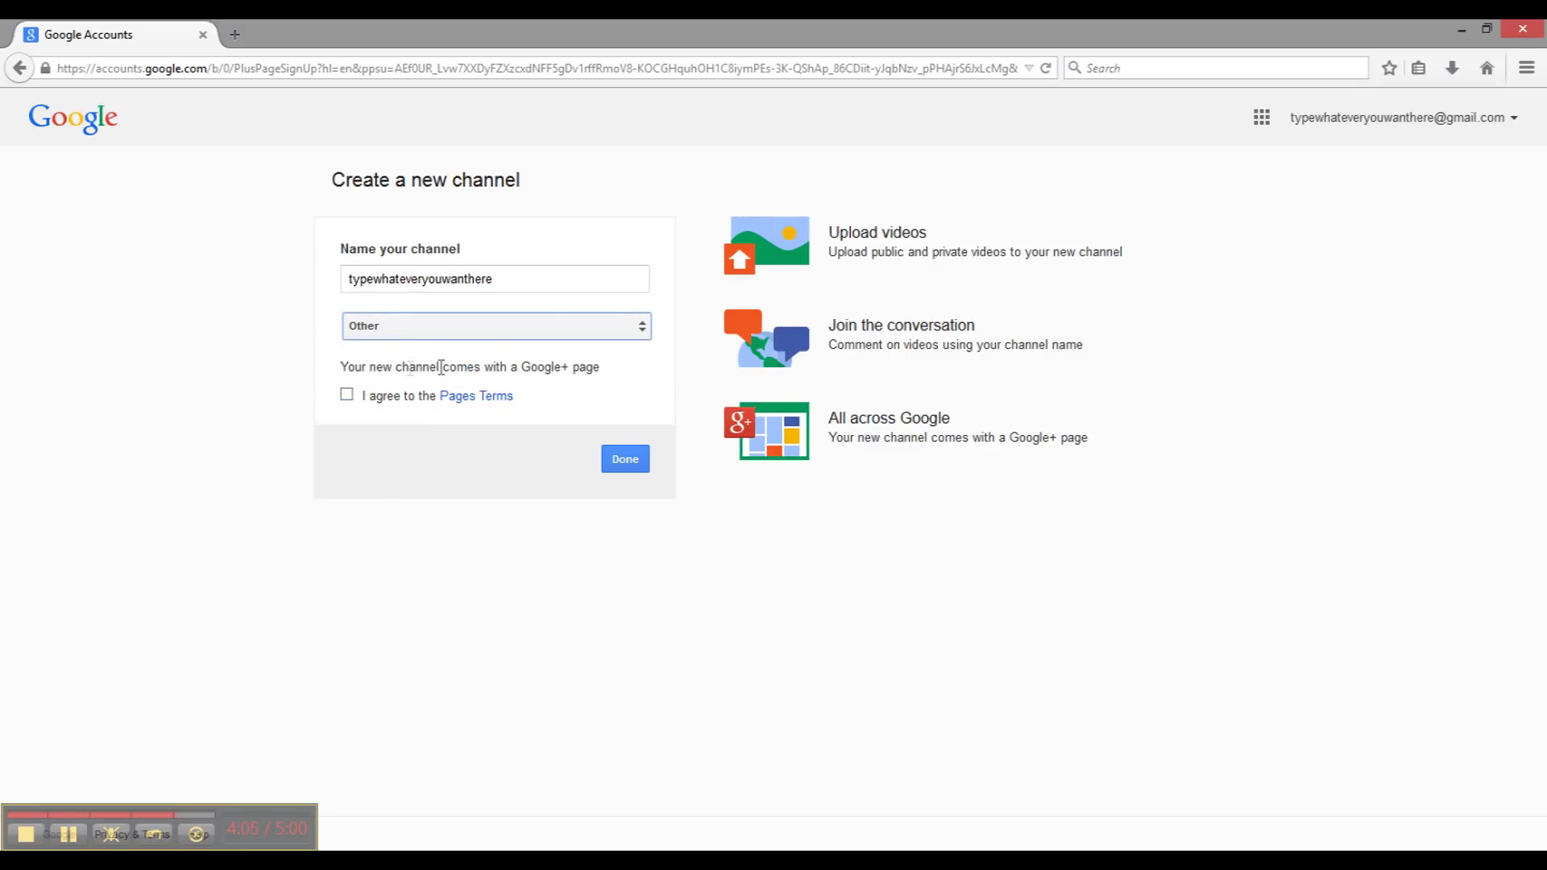
{"action": "left_click", "coordinate": [350, 398]}
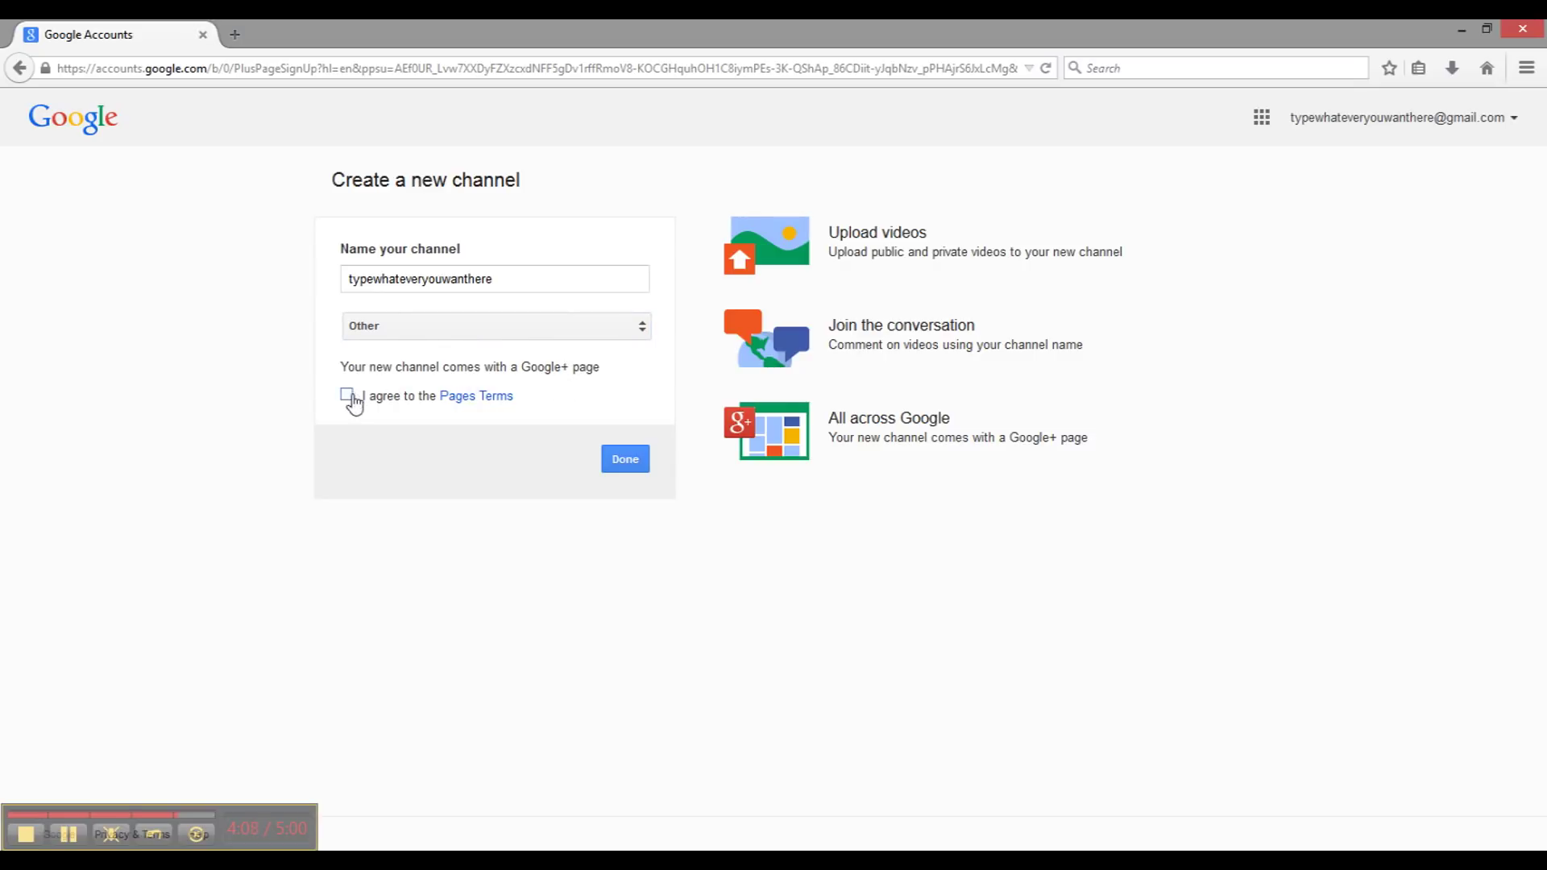
{"action": "left_click", "coordinate": [349, 397]}
{"action": "left_click", "coordinate": [628, 465]}
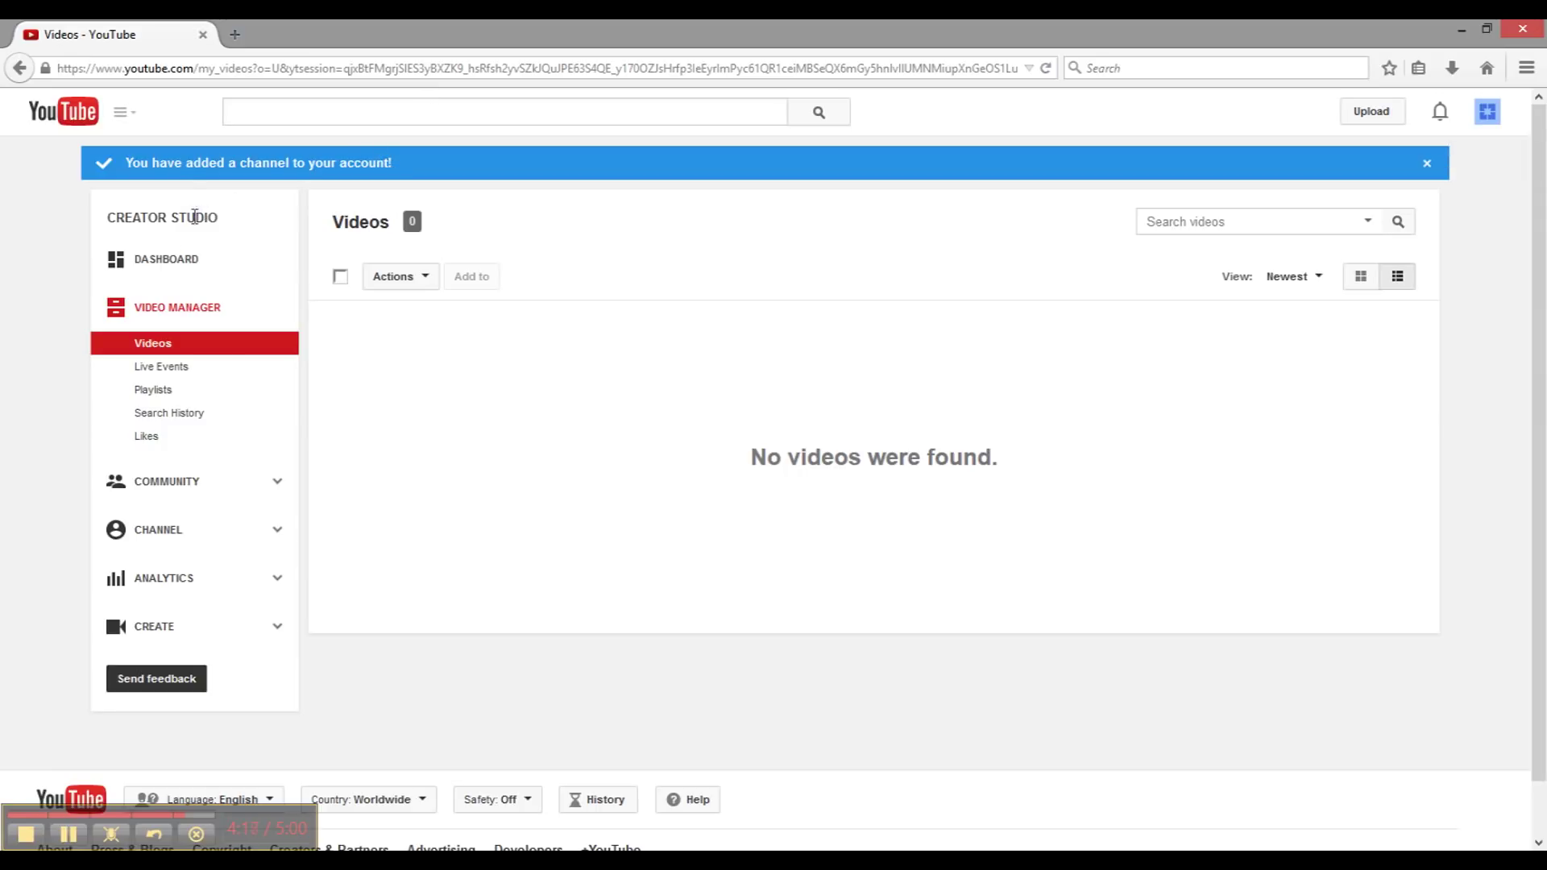
- Open the Creator Studio dashboard, dismiss its tip, and view the typewhateveryouwanthere channel page
{"action": "left_click", "coordinate": [203, 261]}
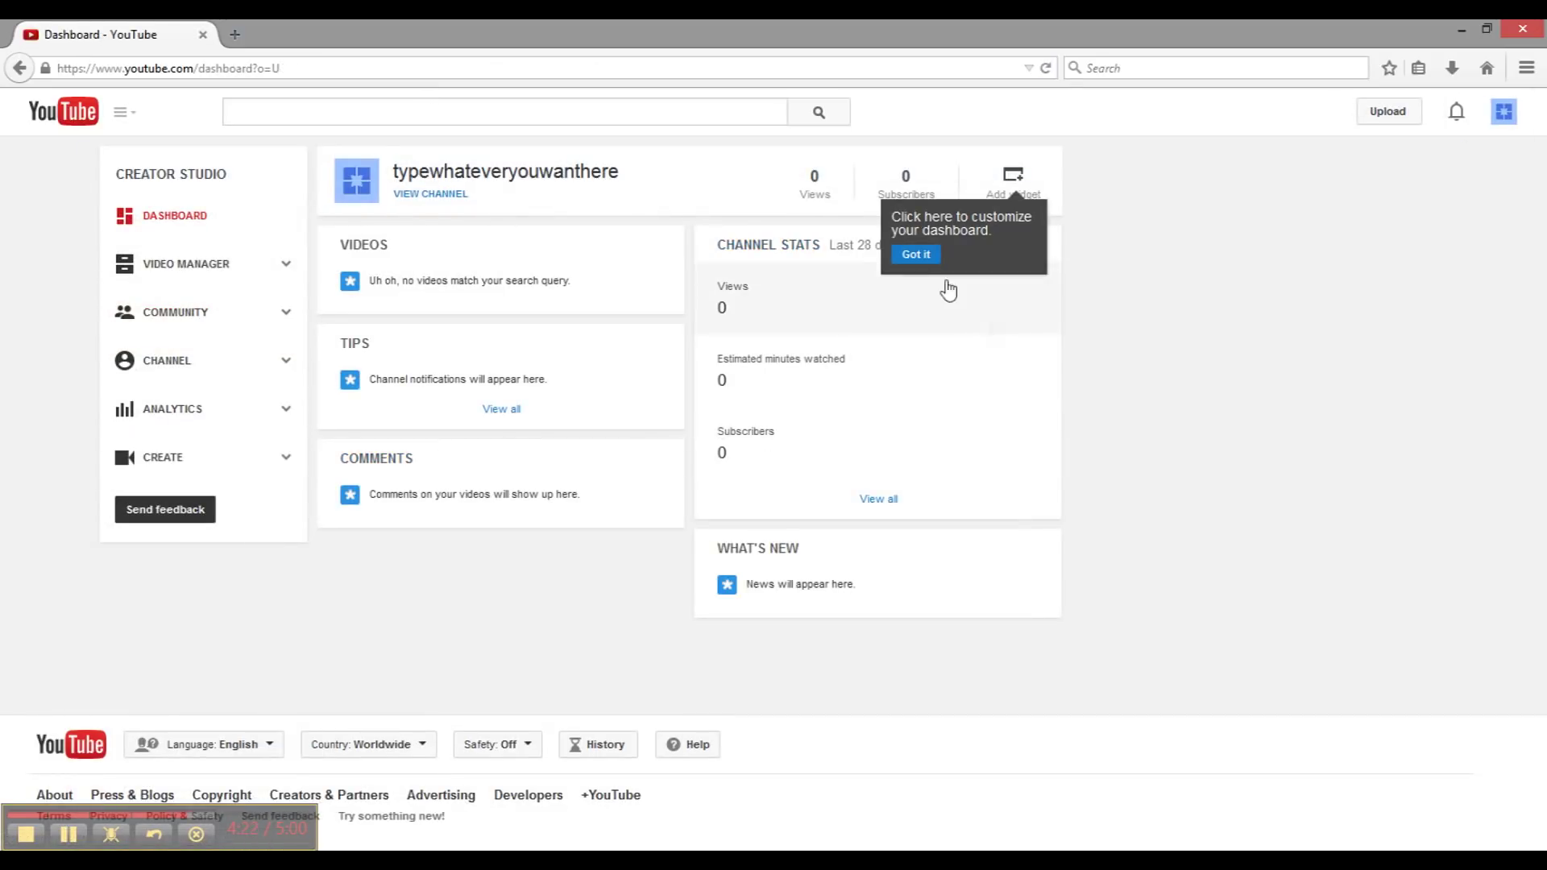
{"action": "left_click", "coordinate": [916, 255]}
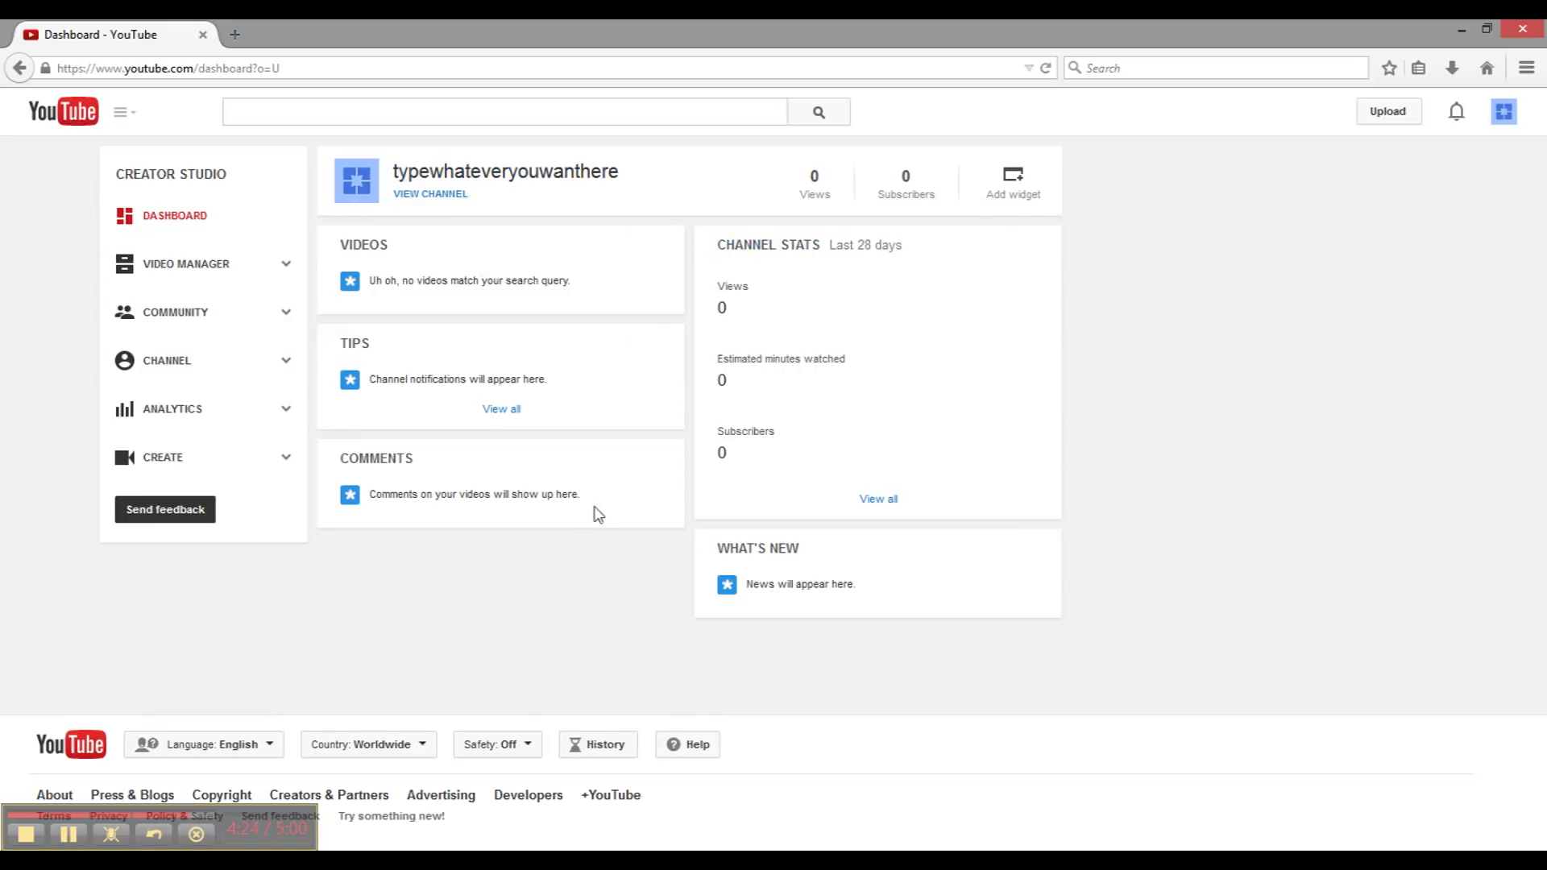
{"action": "left_click", "coordinate": [438, 197]}
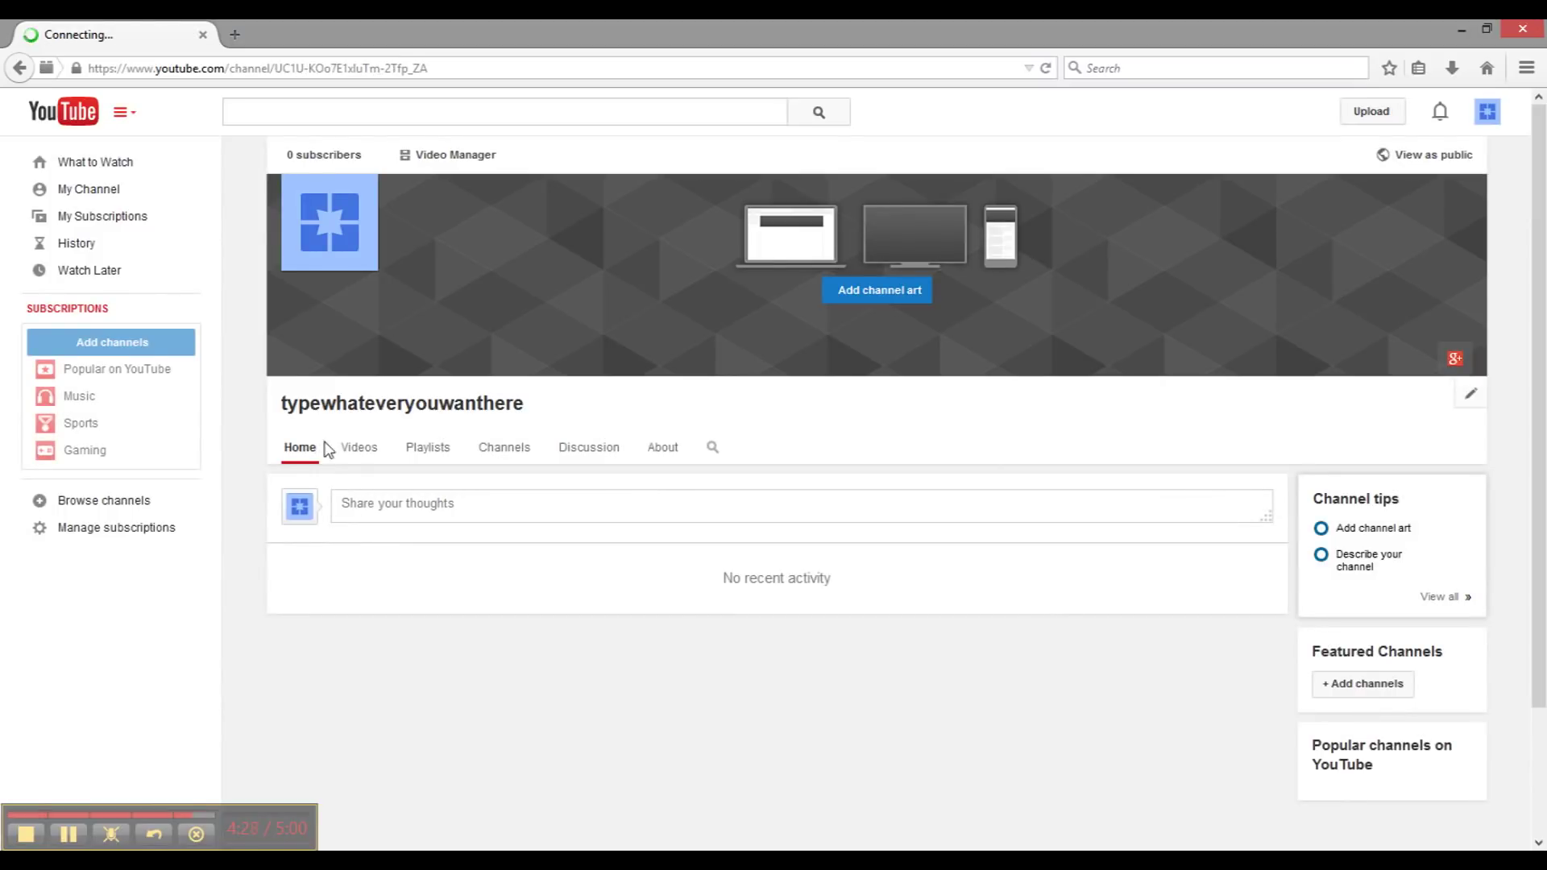